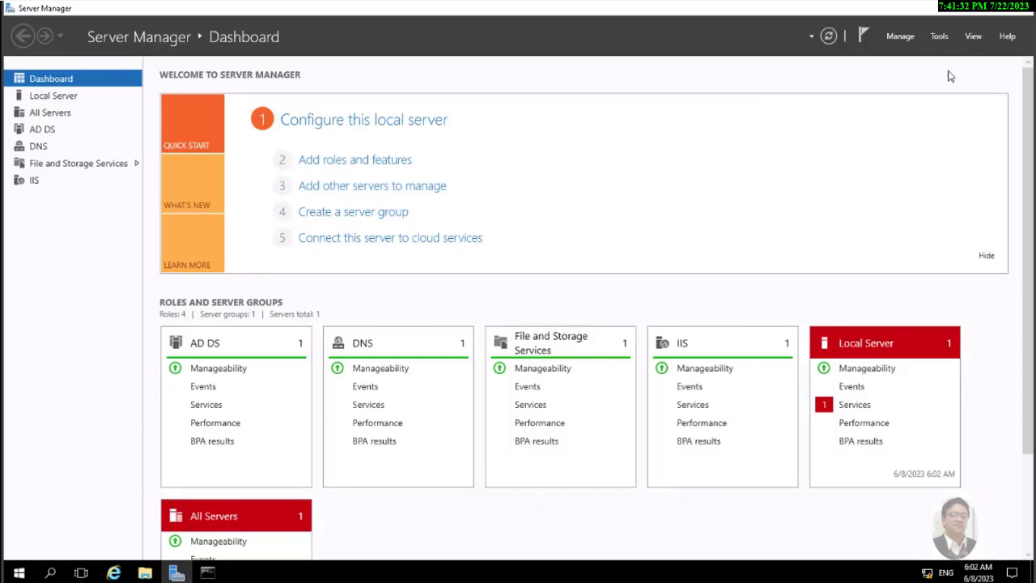
# Launch Active Directory Users and Computers from Server Manager Tools and expand the CompTIA-ITF.com domain
pyautogui.click(939, 38)
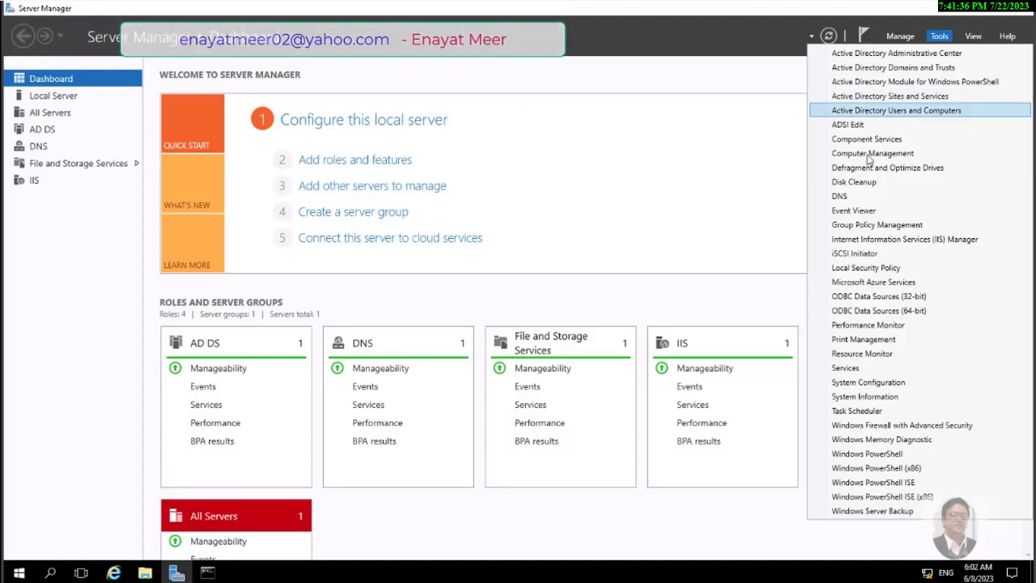
pyautogui.click(896, 110)
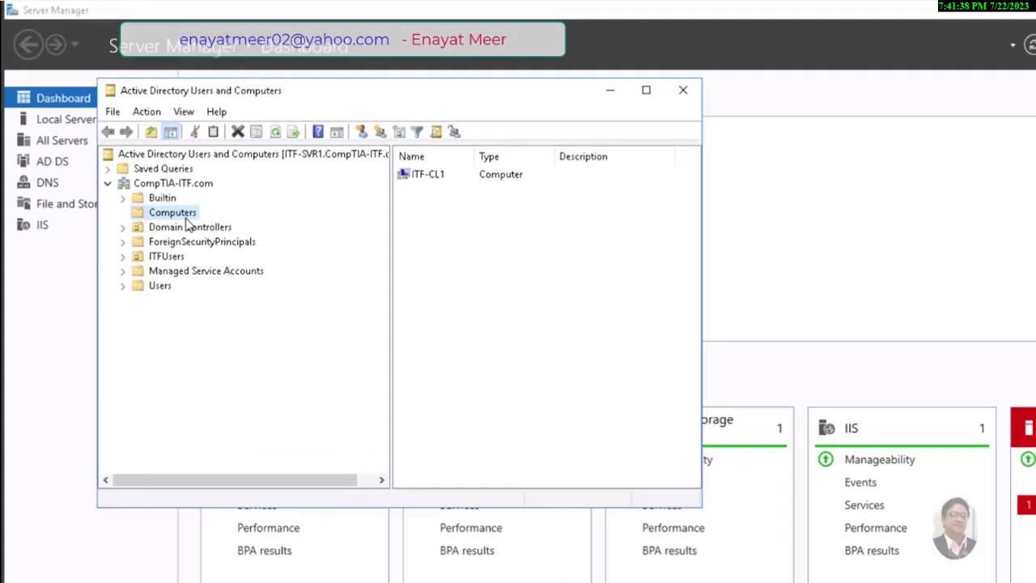
pyautogui.click(173, 183)
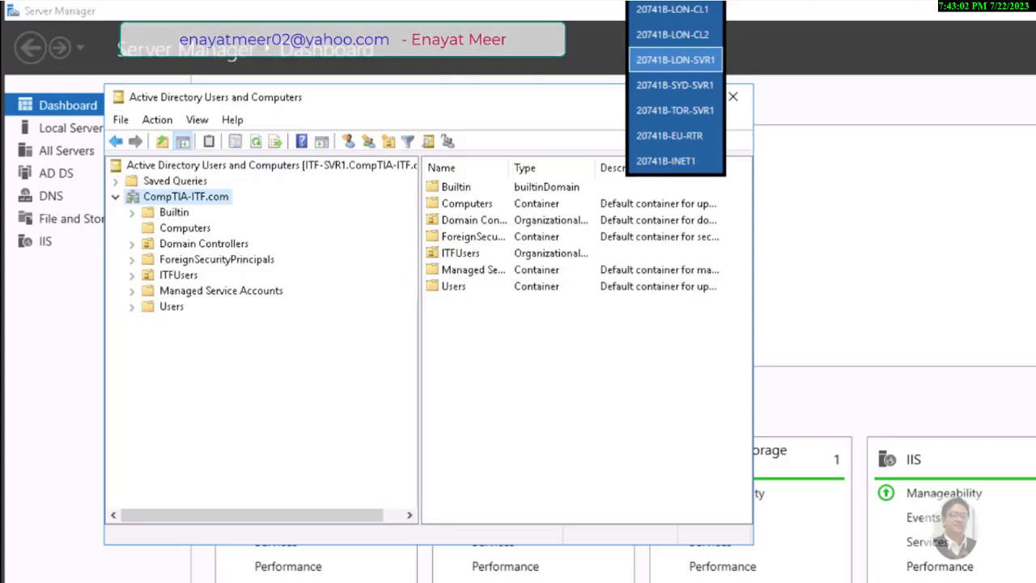
# On the LON-CL1 client, clear the console and confirm the hostname ITF-CL1
pyautogui.click(672, 9)
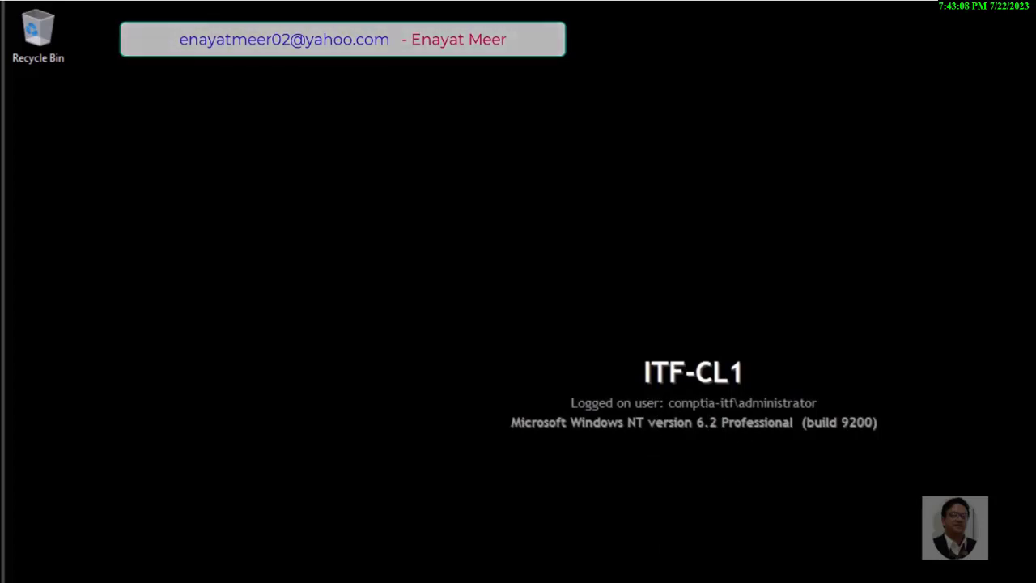
pyautogui.write('cls')
pyautogui.press('Return')
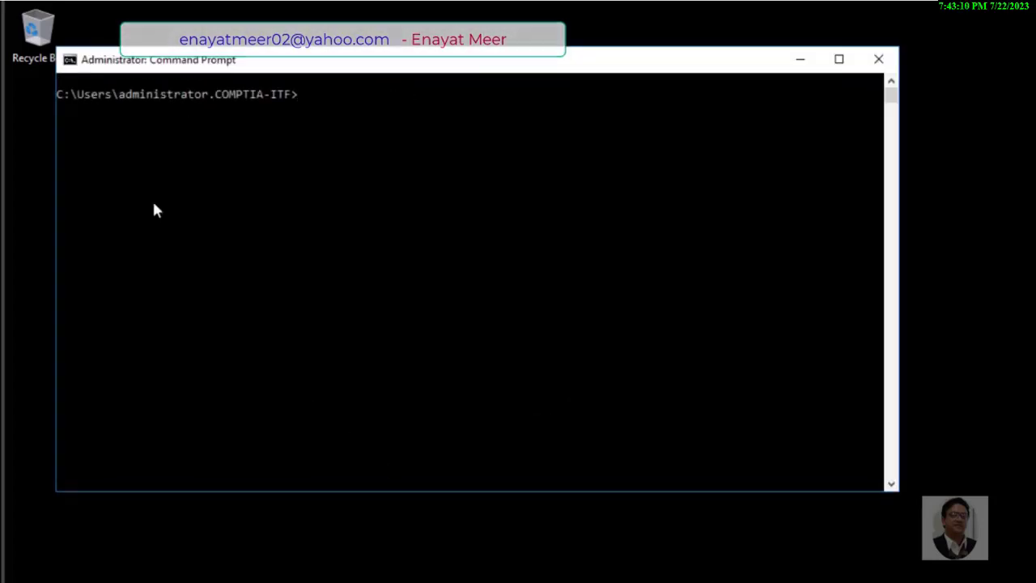
pyautogui.write('hostname')
pyautogui.press('Return')
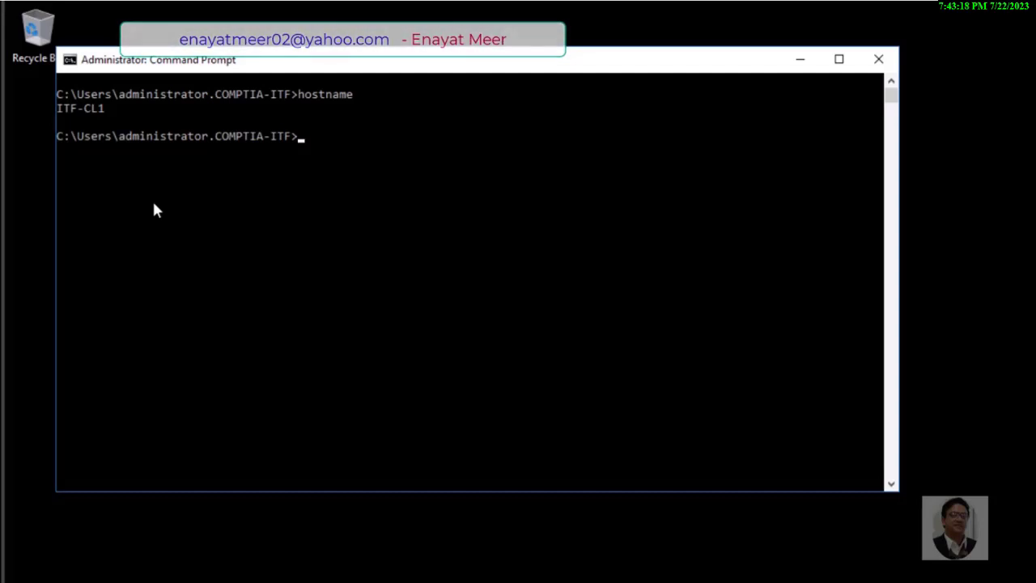
# Run ipconfig and highlight the client's IPv4 address 172.16.0.50
pyautogui.write('ipconfig')
pyautogui.press('Return')
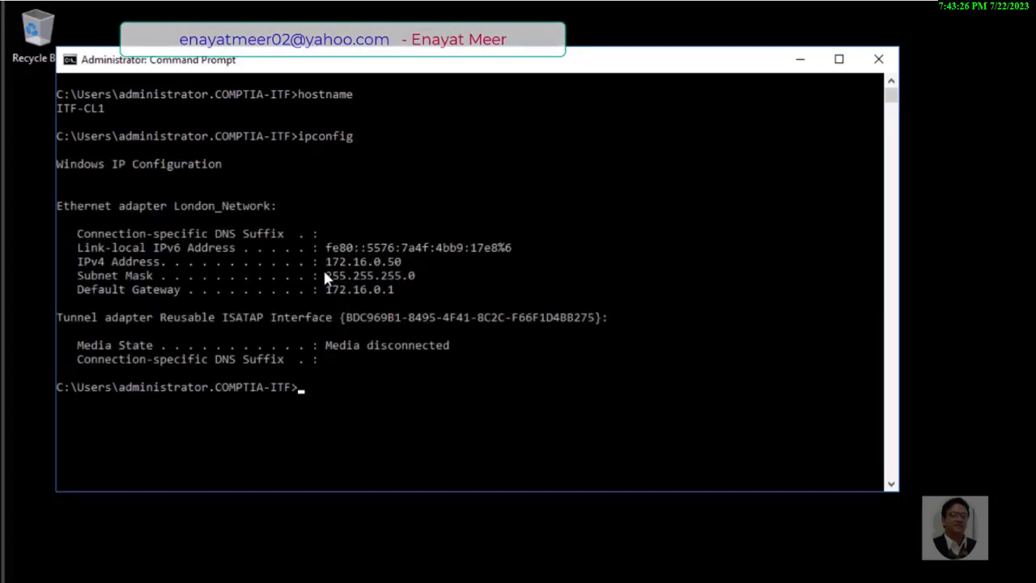
pyautogui.moveTo(326, 263); pyautogui.dragTo(398, 267)
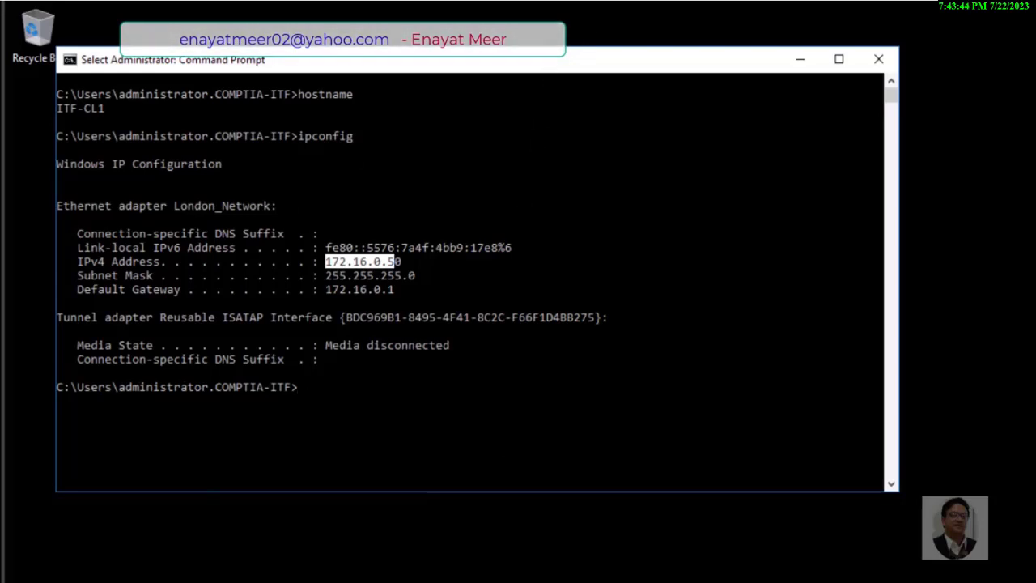
pyautogui.click(461, 386)
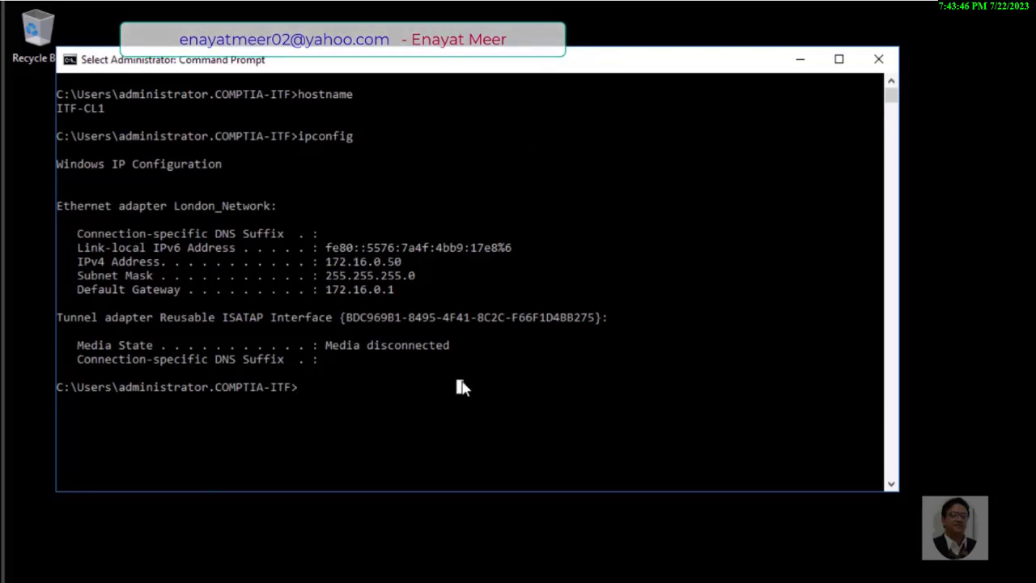
# Run winver to confirm Windows 10 version 1607, then dismiss About Windows
pyautogui.write('w')
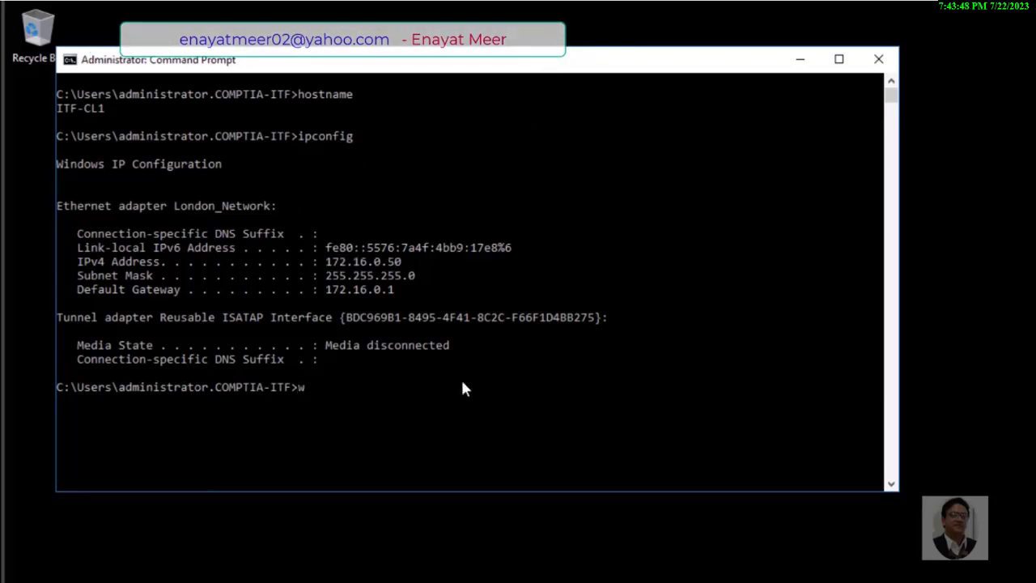
pyautogui.write('inver')
pyautogui.press('Return')
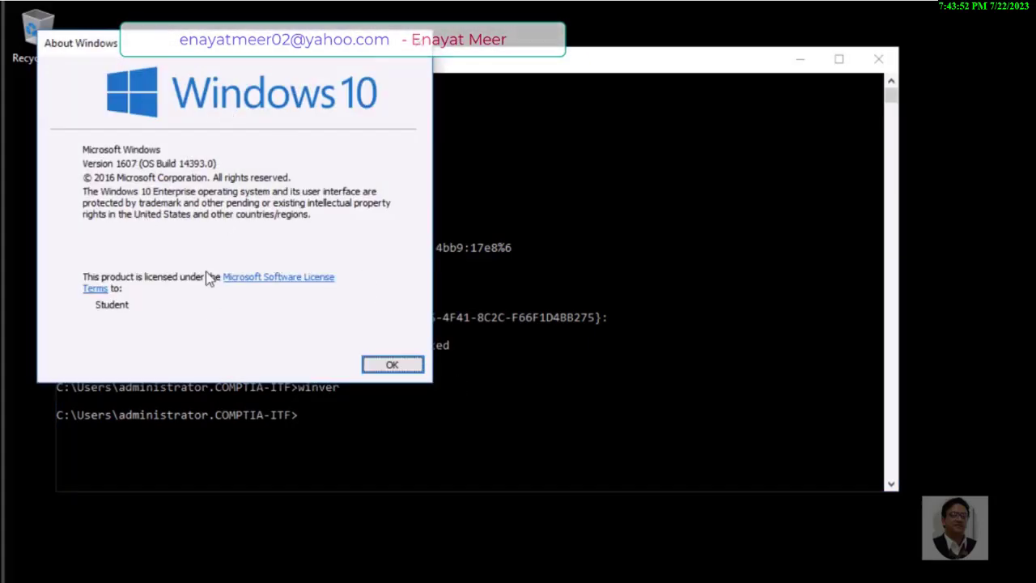
pyautogui.click(391, 366)
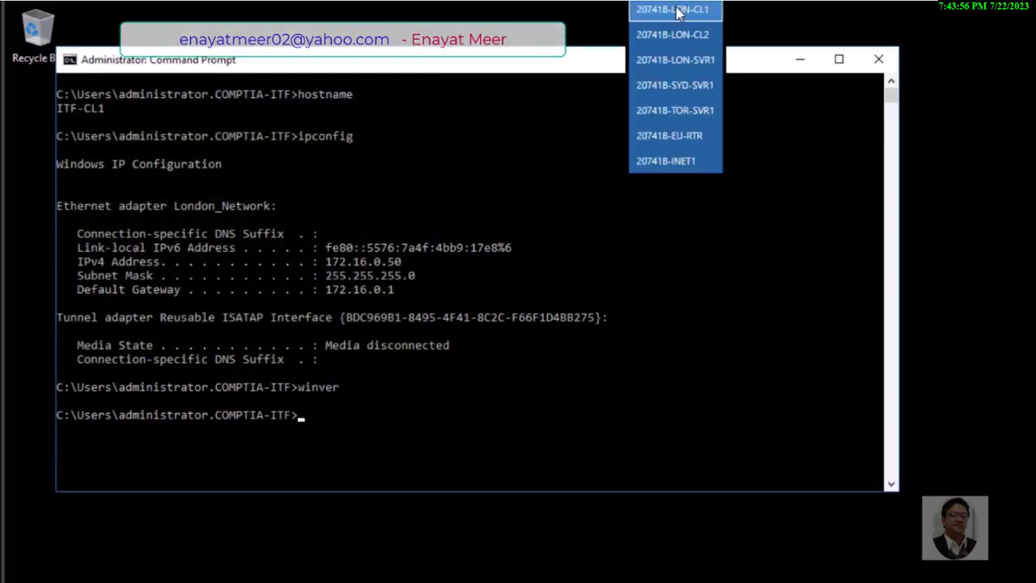
# On the LON-SVR1 server, run hostname to confirm the name ITF-SVR1
pyautogui.click(668, 60)
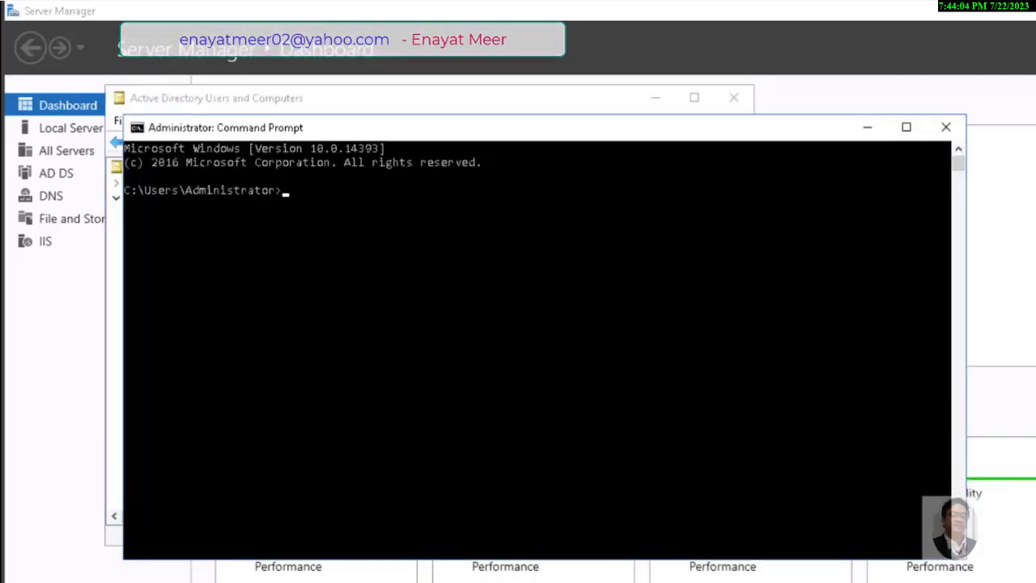
pyautogui.write('hostn')
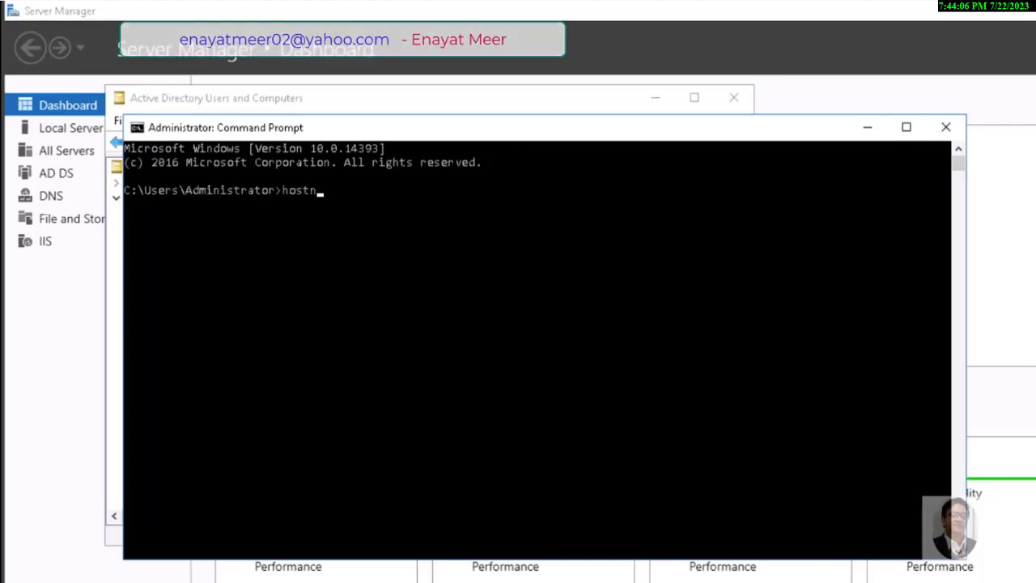
pyautogui.write('ame')
pyautogui.press('Return')
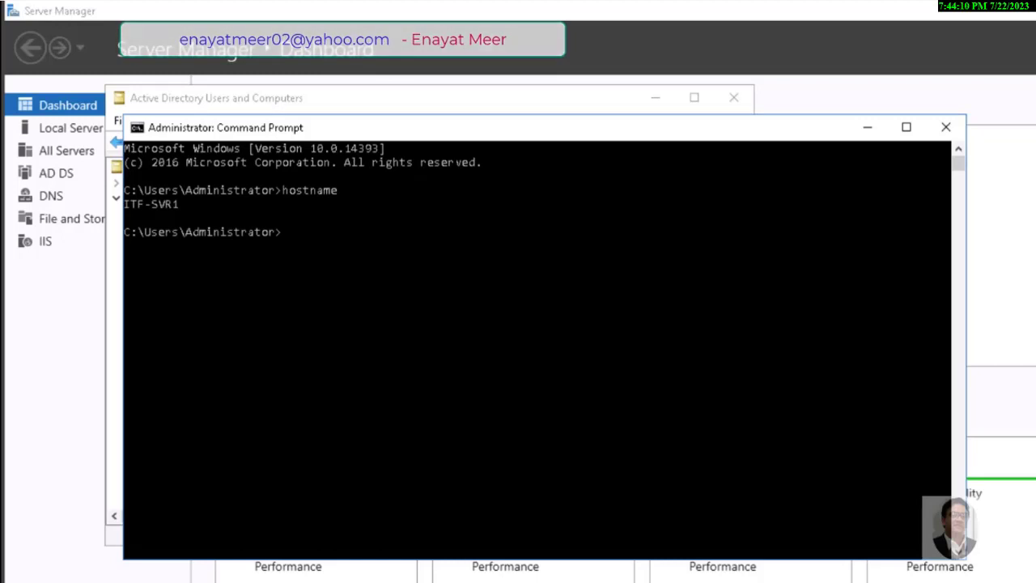
# Run ipconfig and highlight the server's IPv4 address 172.16.0.11
pyautogui.write('ipconfig')
pyautogui.press('Return')
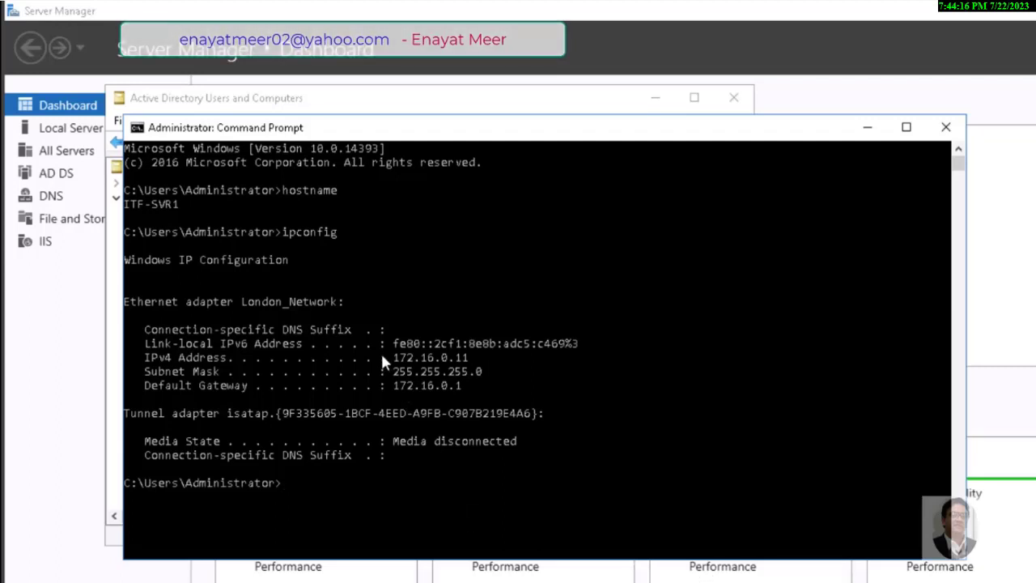
pyautogui.moveTo(380, 357); pyautogui.dragTo(486, 357)
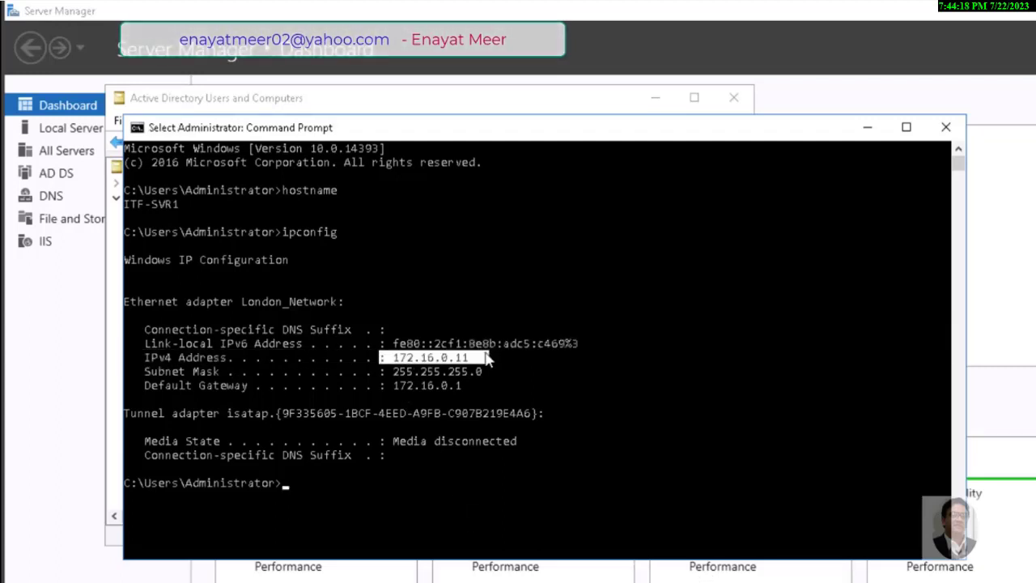
pyautogui.click(430, 499)
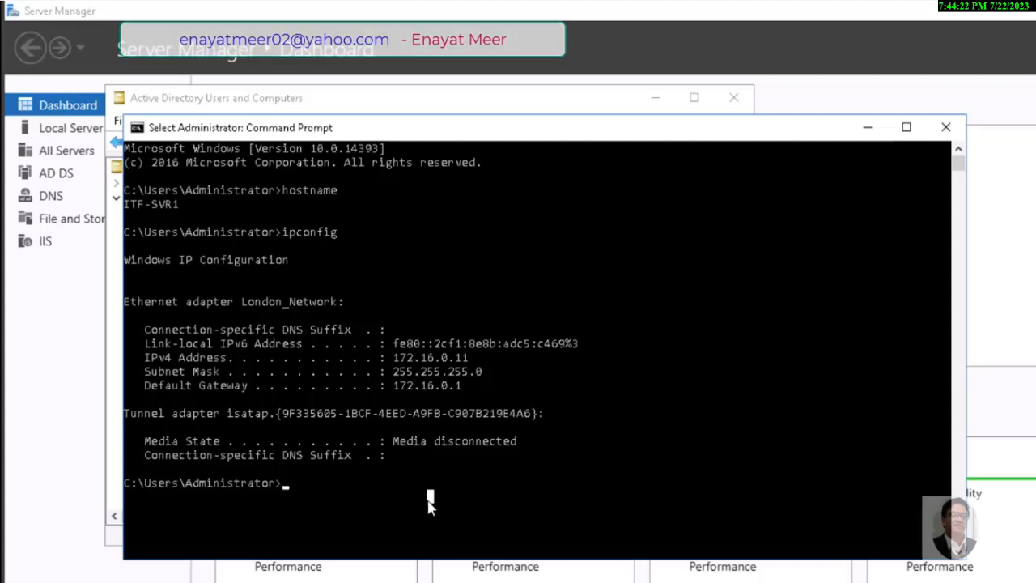
# Run winver to confirm Windows Server 2016 version 1607, then dismiss About Windows
pyautogui.write('winver')
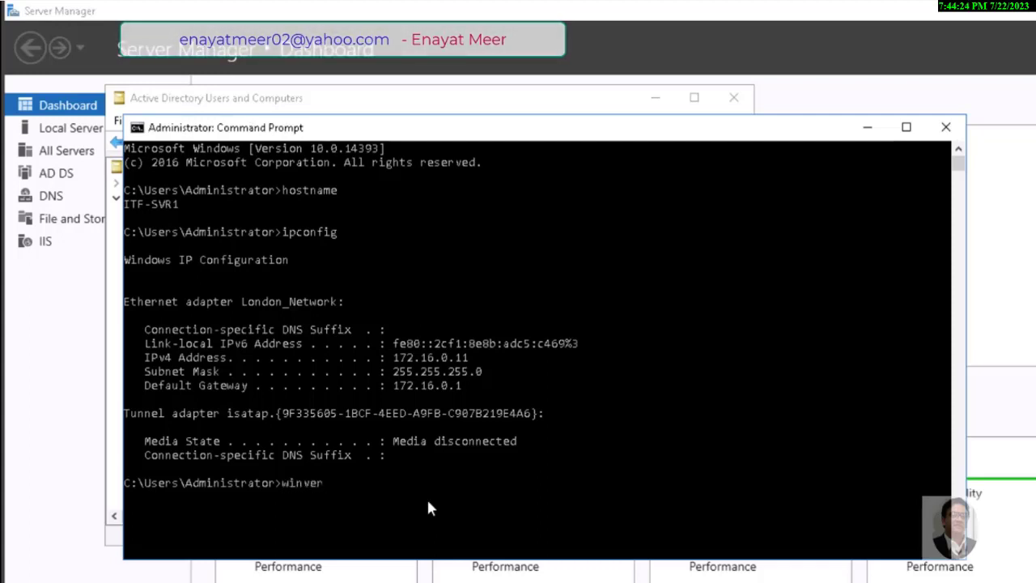
pyautogui.press('Return')
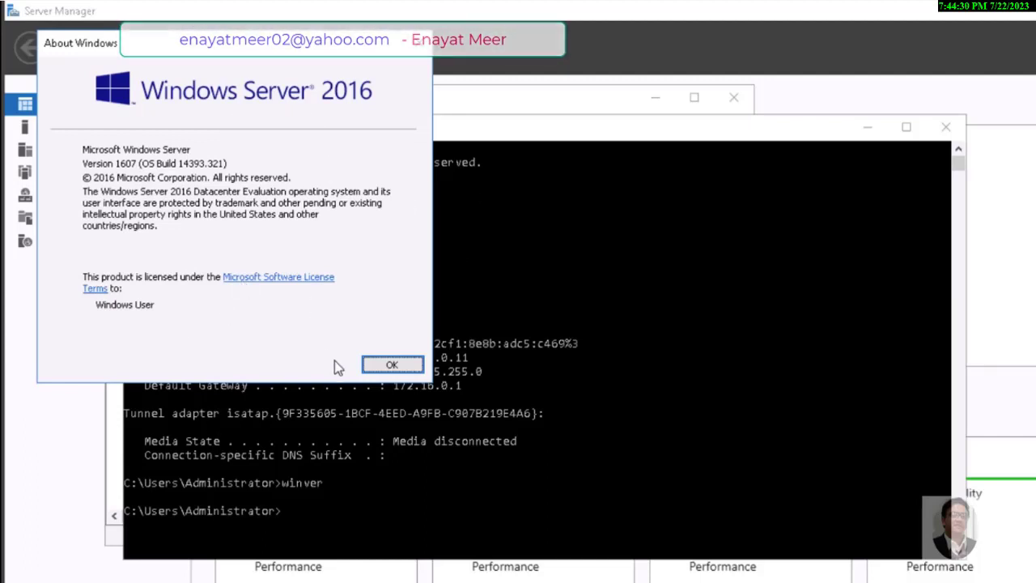
pyautogui.click(390, 365)
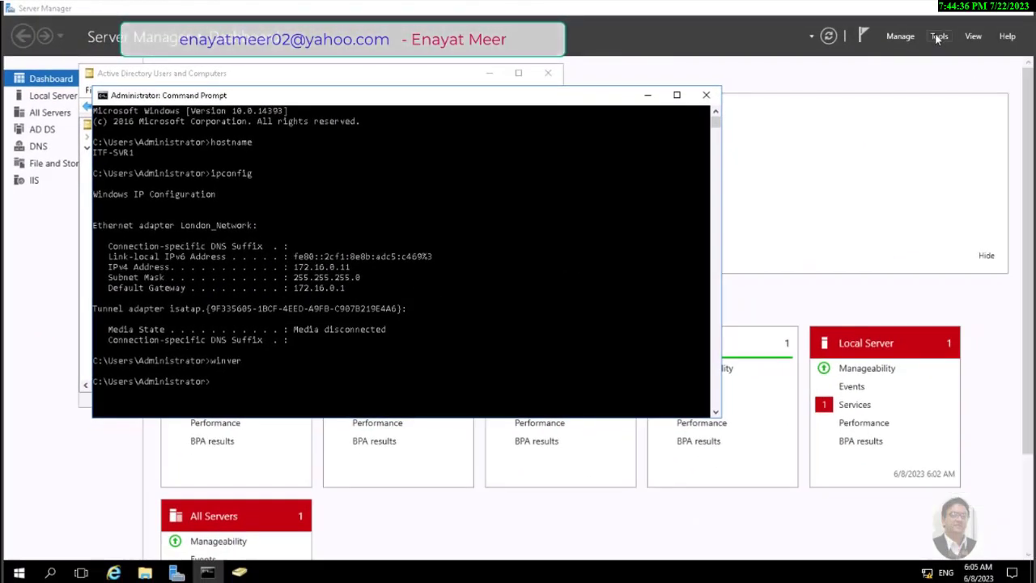
# Relaunch Active Directory Users and Computers and start Windows PowerShell ISE as administrator
pyautogui.click(939, 36)
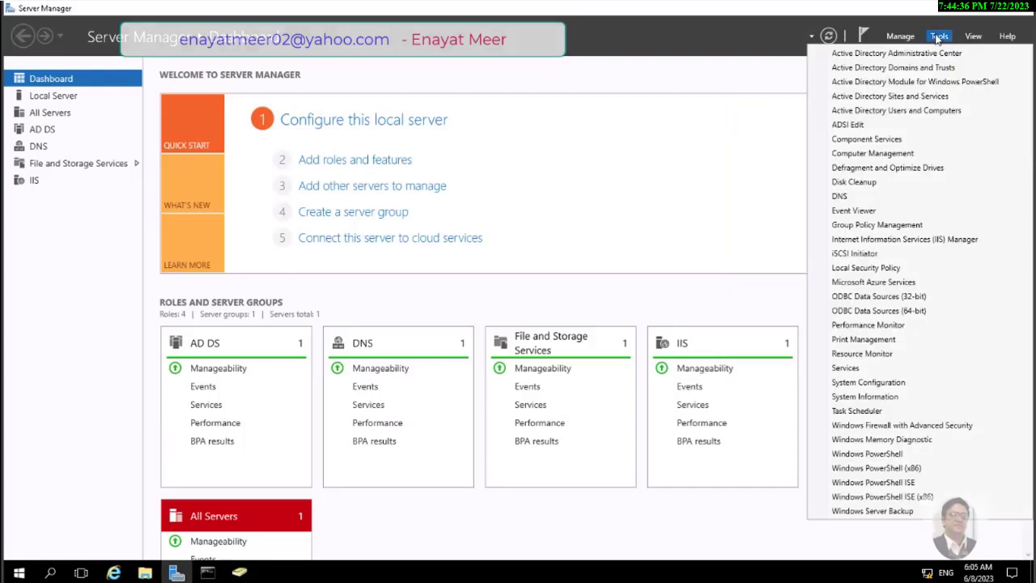
pyautogui.click(916, 118)
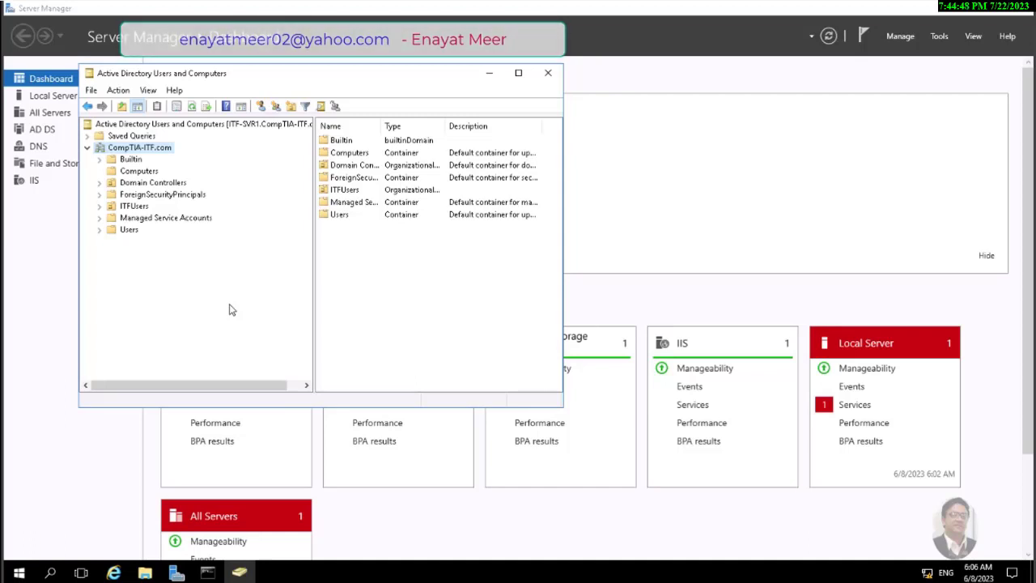
pyautogui.click(21, 573)
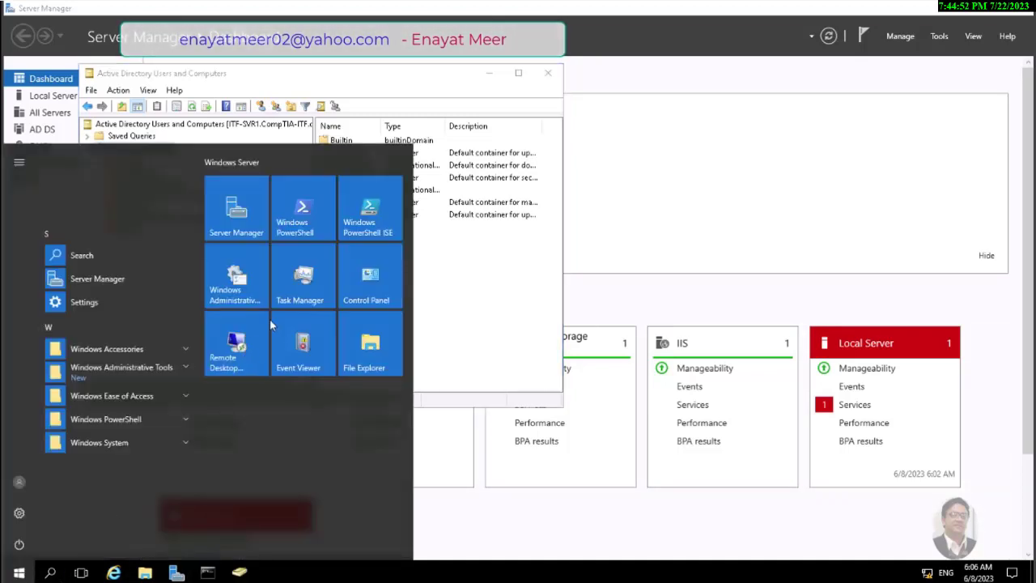
pyautogui.rightClick(371, 215)
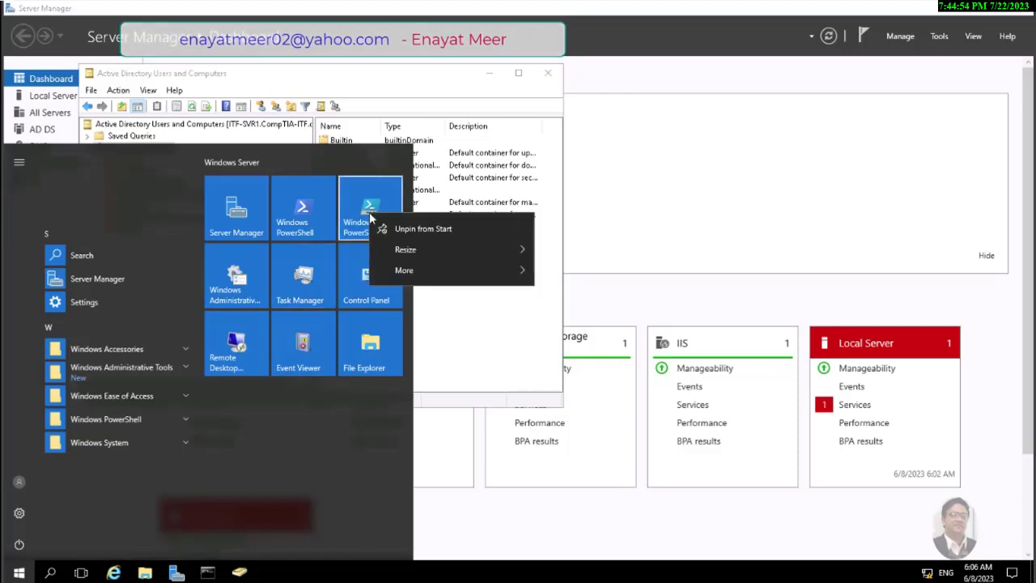
pyautogui.moveTo(444, 274)
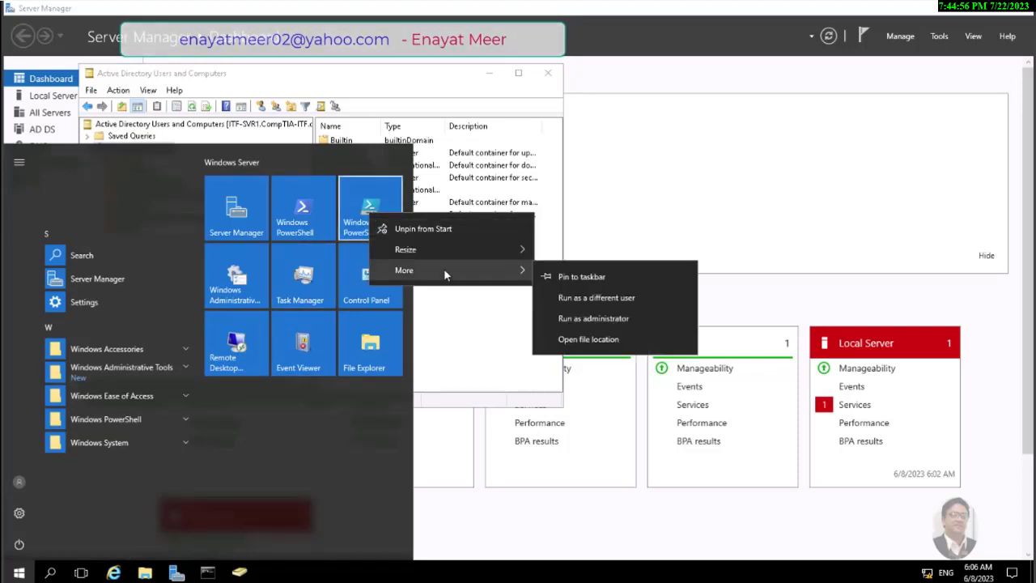
pyautogui.click(595, 319)
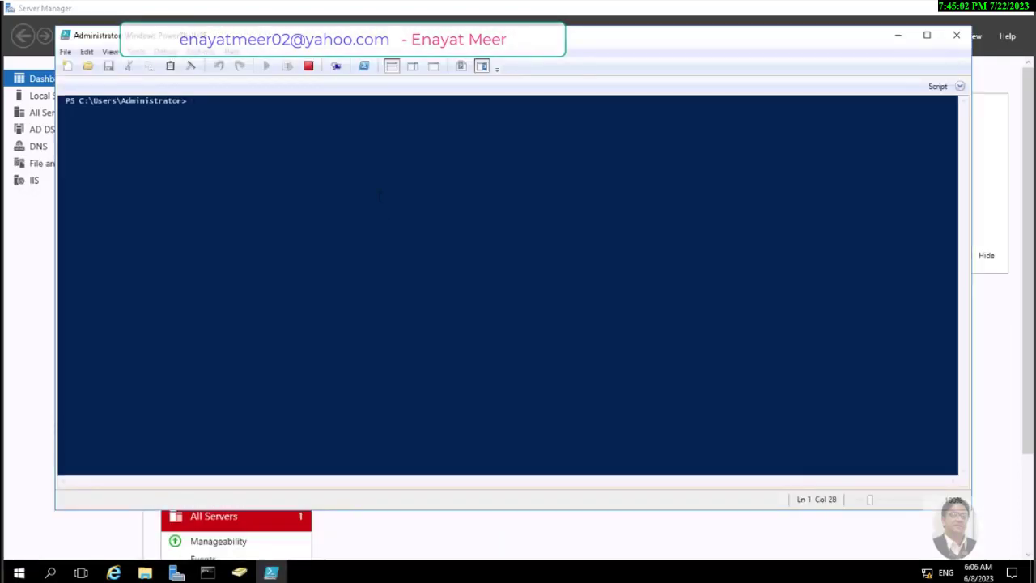
# Stack a blank script pane above the console, close Commands, enlarge the text, shift the window left
pyautogui.click(413, 66)
pyautogui.hotkey('ctrl', 'r')
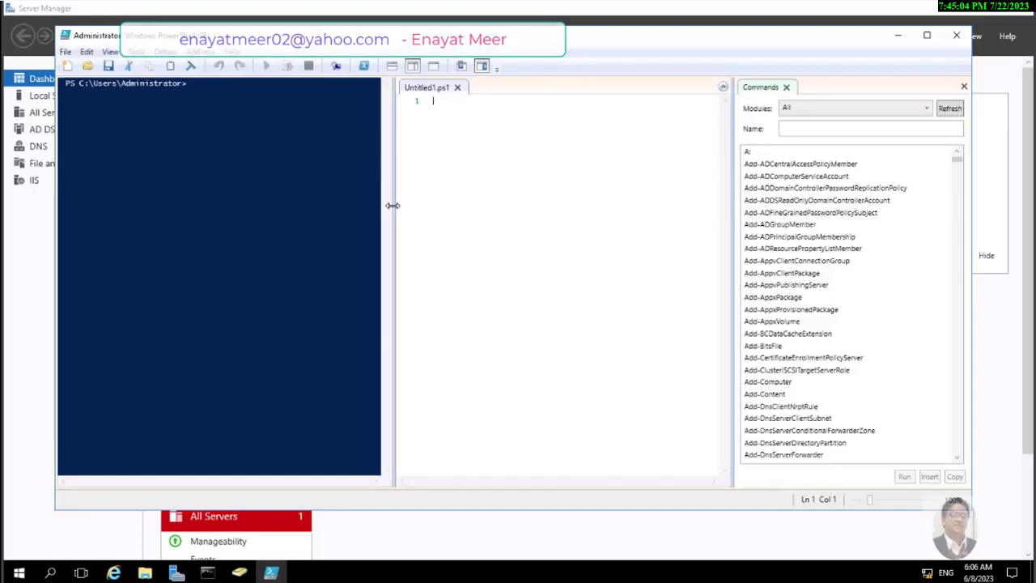
pyautogui.click(392, 66)
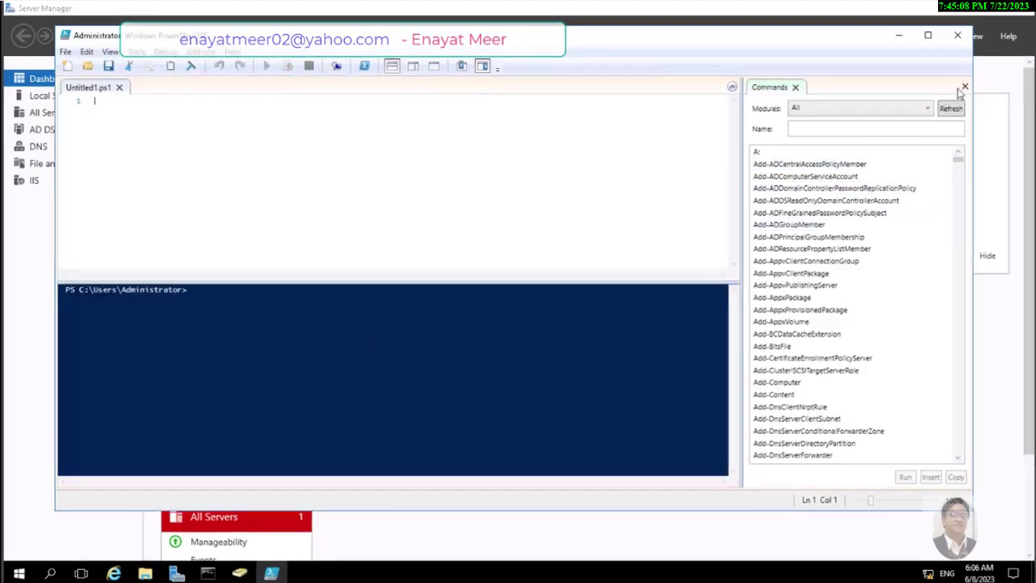
pyautogui.click(964, 86)
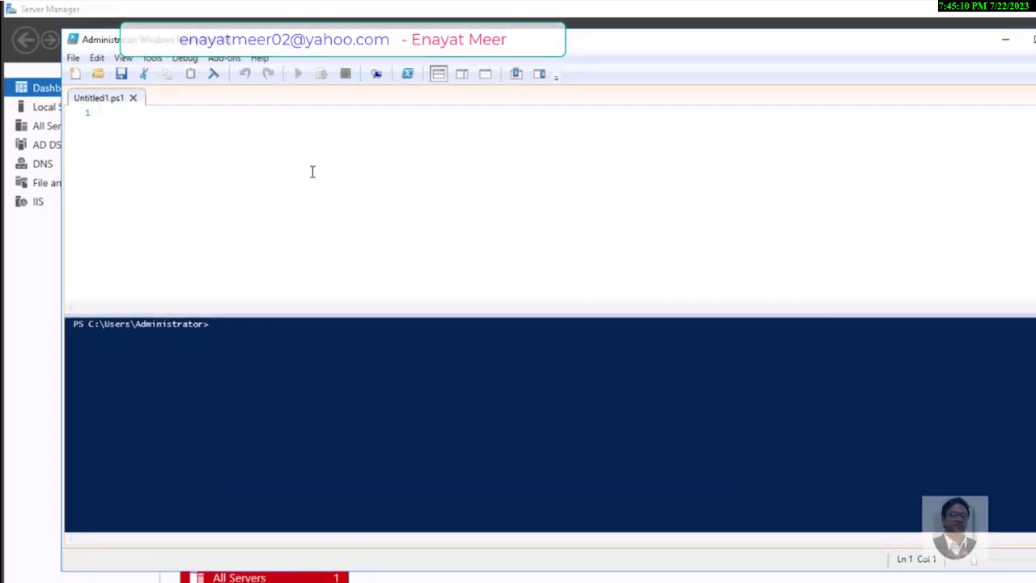
pyautogui.click(997, 570)
pyautogui.click(1000, 567)
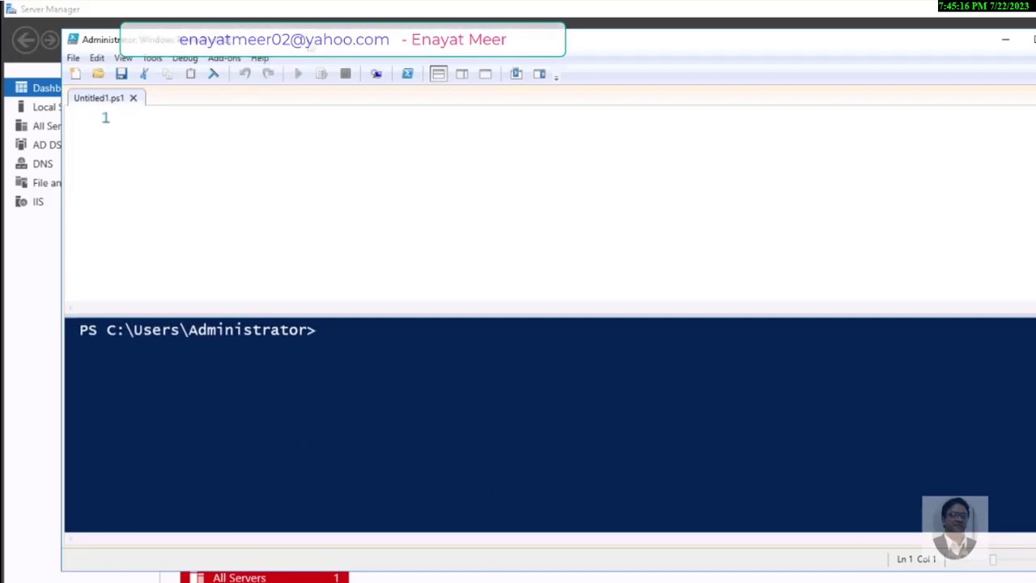
pyautogui.moveTo(314, 51); pyautogui.dragTo(281, 62)
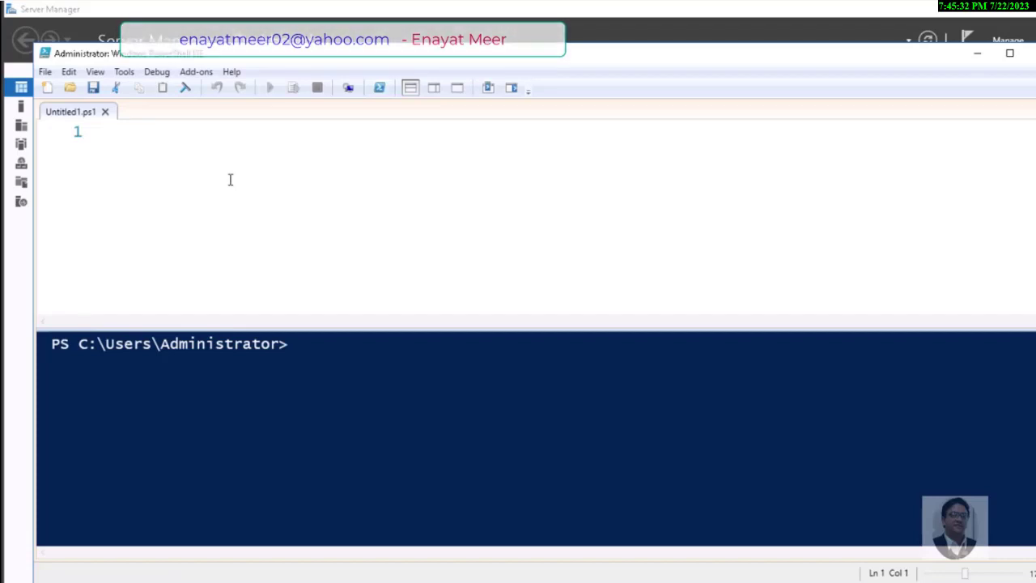
# Start the script with 1..25 | Foreach-Object {new-aduser -name "ITFUser$PSItem"
pyautogui.write('1..')
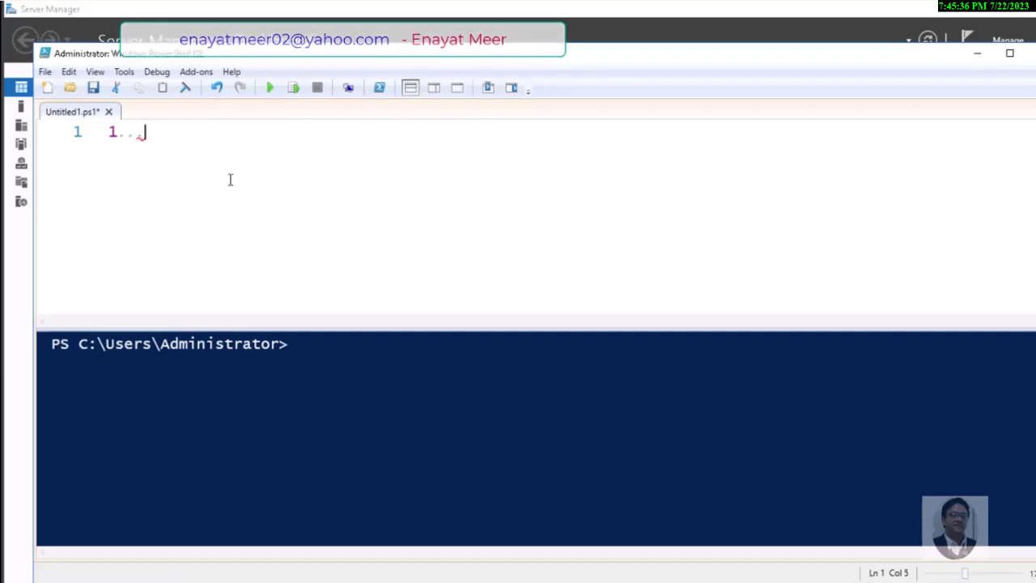
pyautogui.press('BackSpace')
pyautogui.write('25 | F')
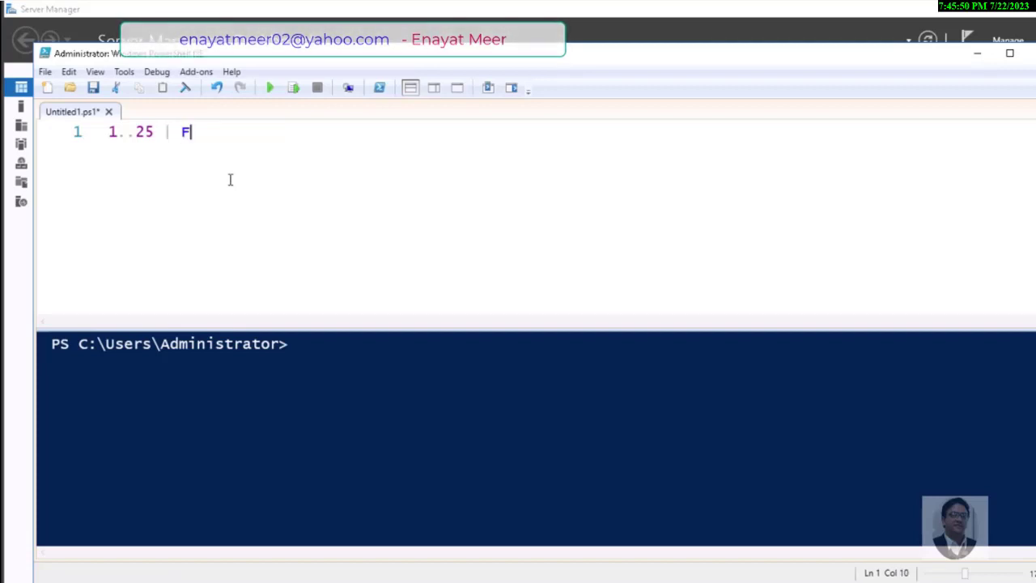
pyautogui.write('oreach-Object')
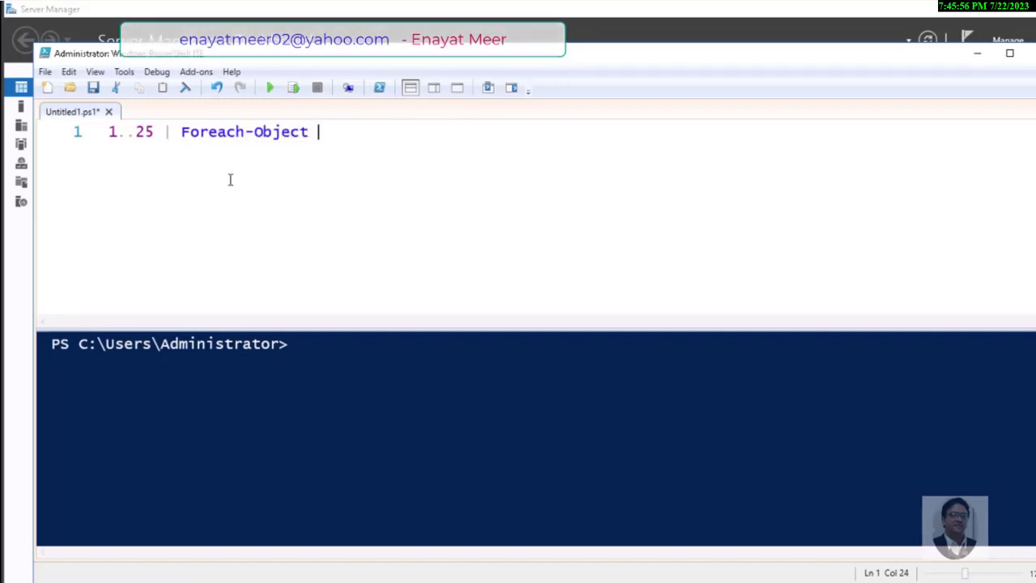
pyautogui.write(' {new-')
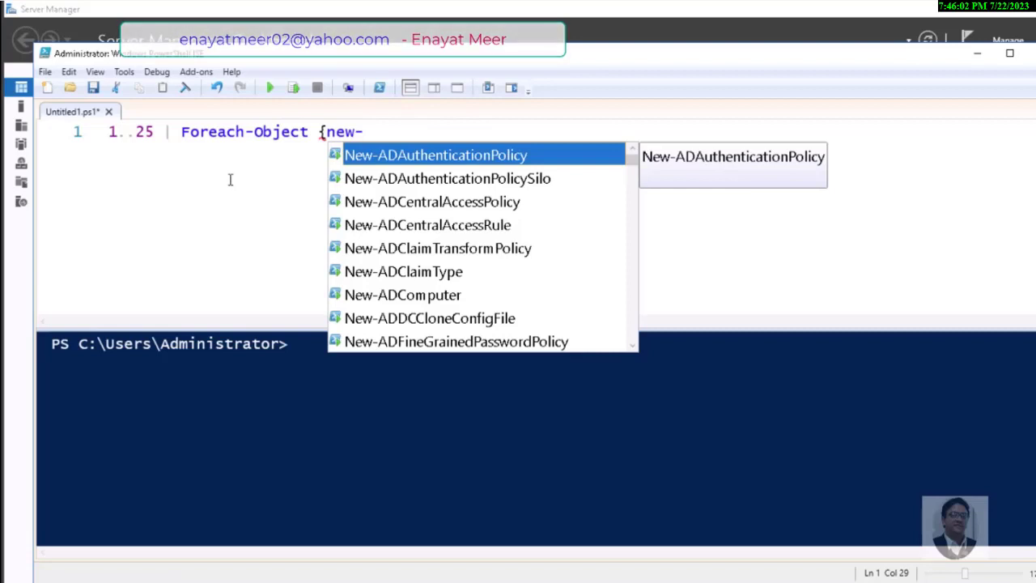
pyautogui.write('ad')
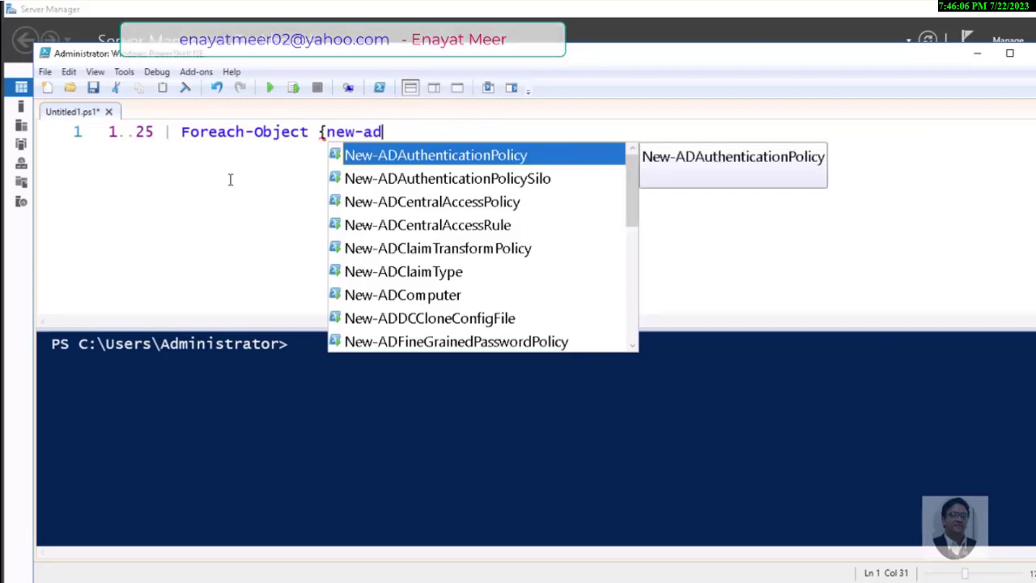
pyautogui.write('user ')
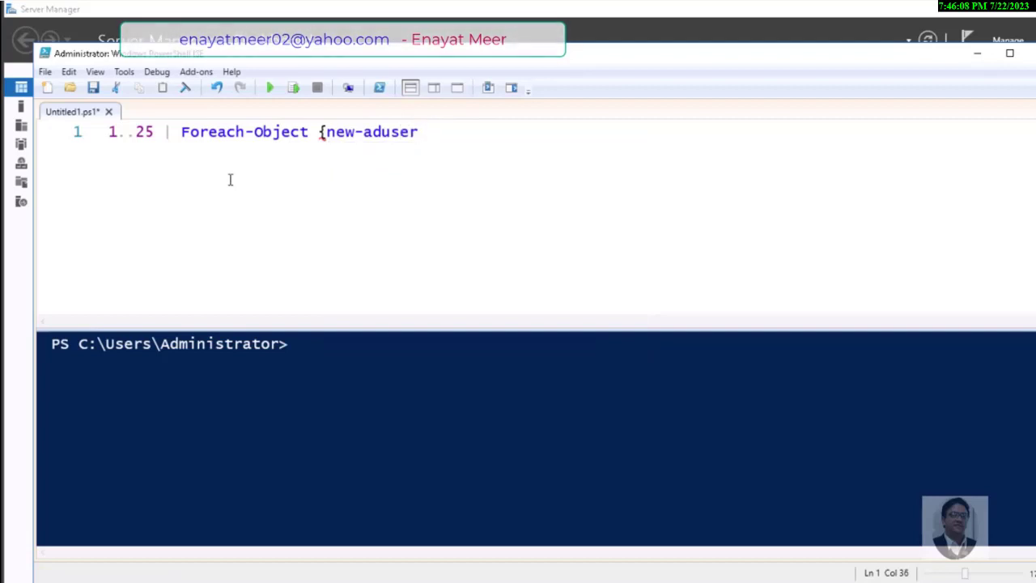
pyautogui.write('-na')
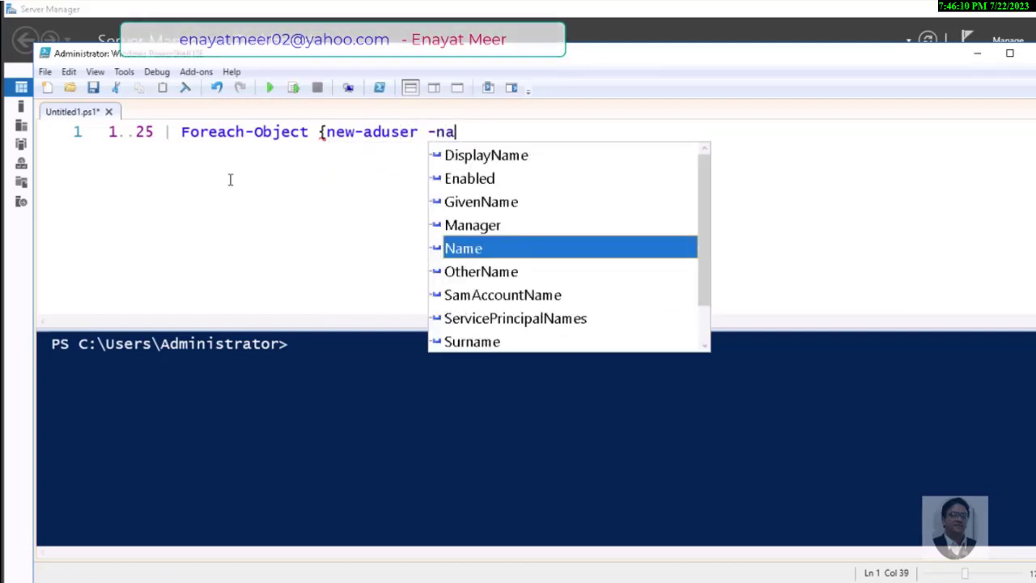
pyautogui.write('me "')
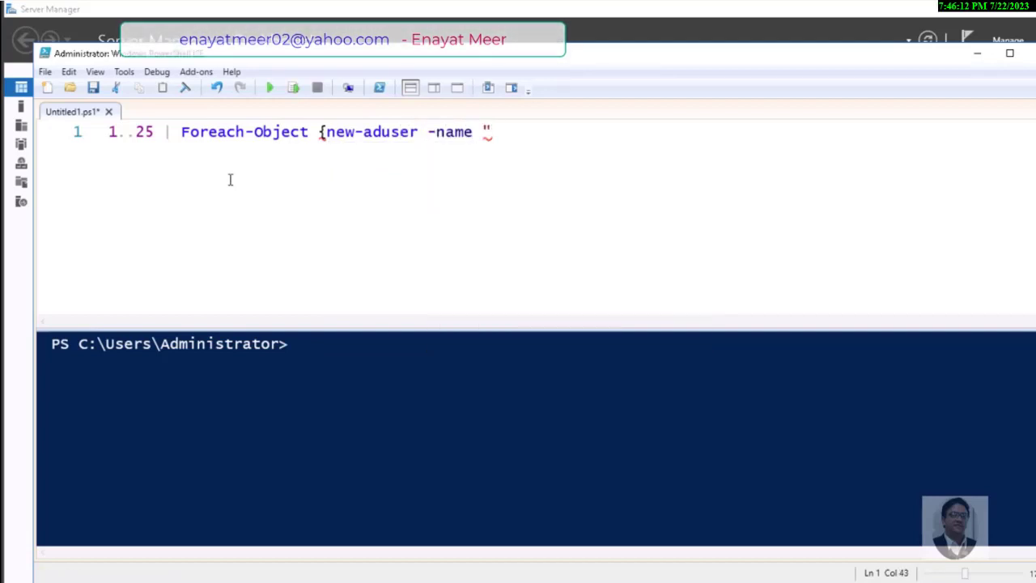
pyautogui.write('ITFUser')
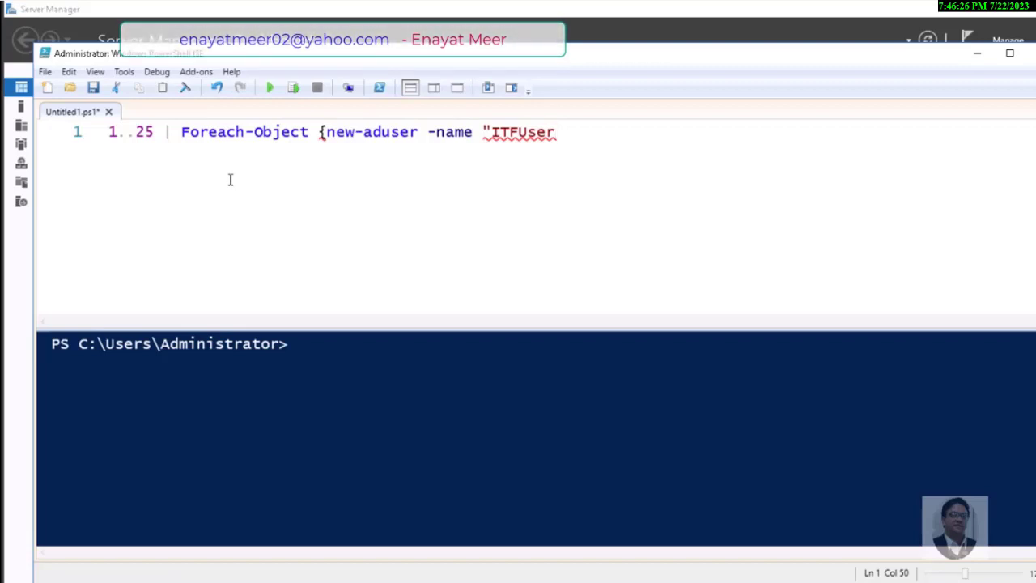
pyautogui.write('$PSI')
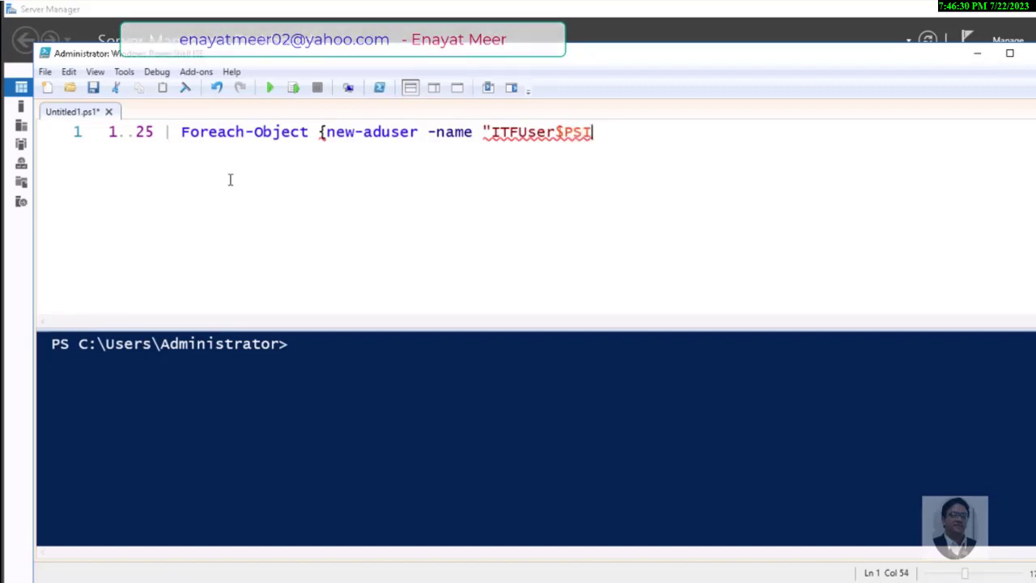
pyautogui.write('tem"')
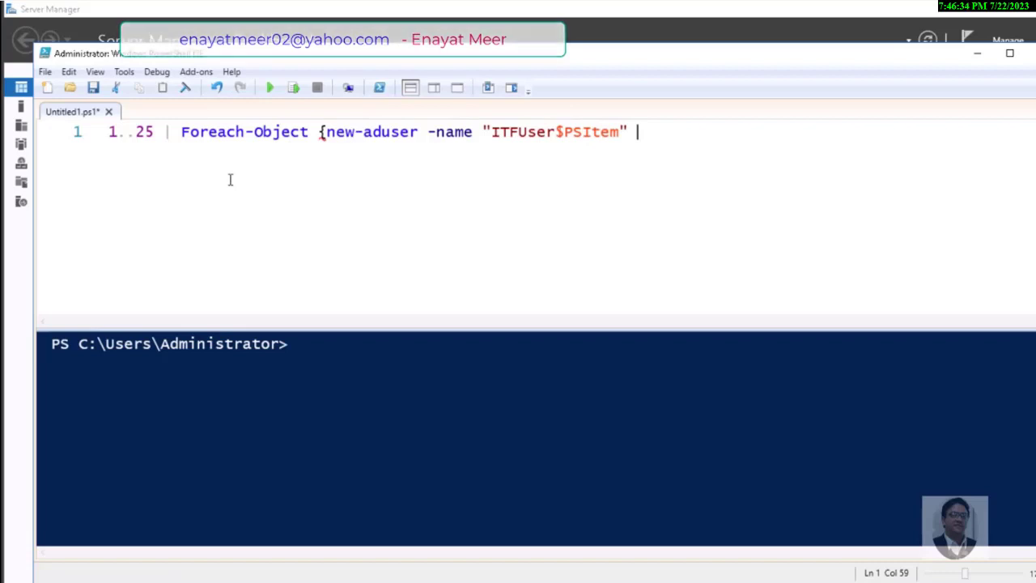
pyautogui.write(' -')
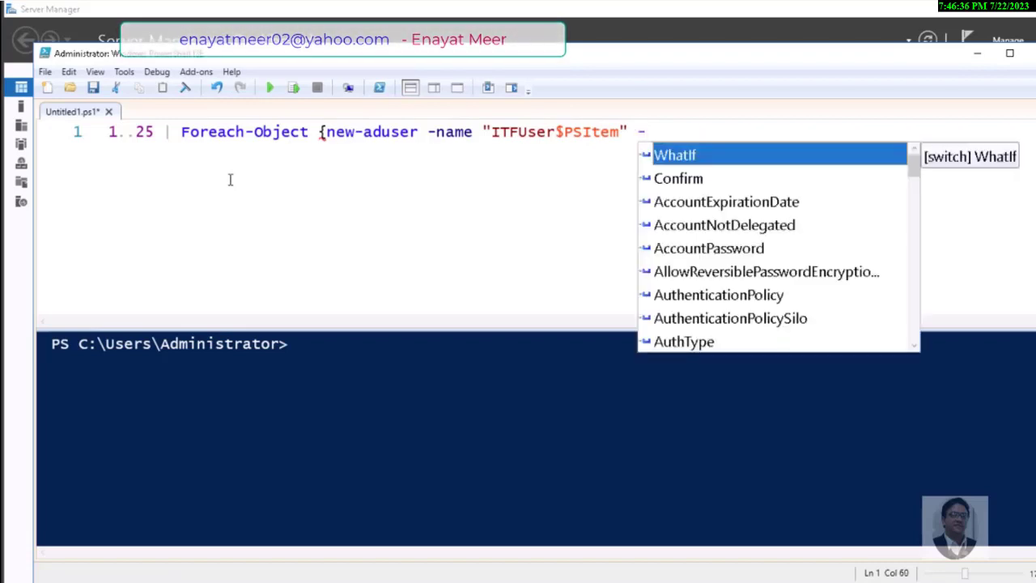
pyautogui.write('Ac')
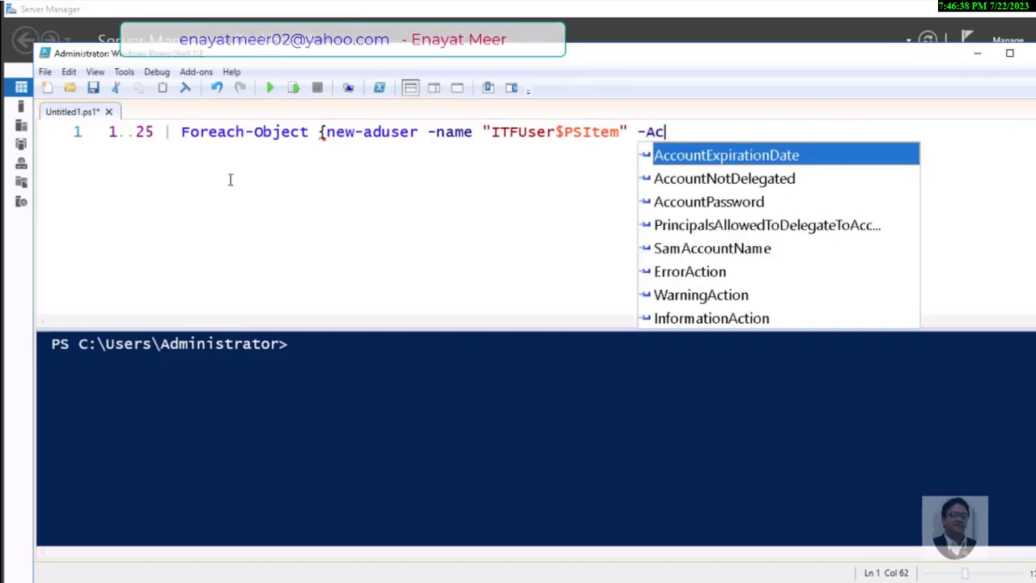
pyautogui.write('count')
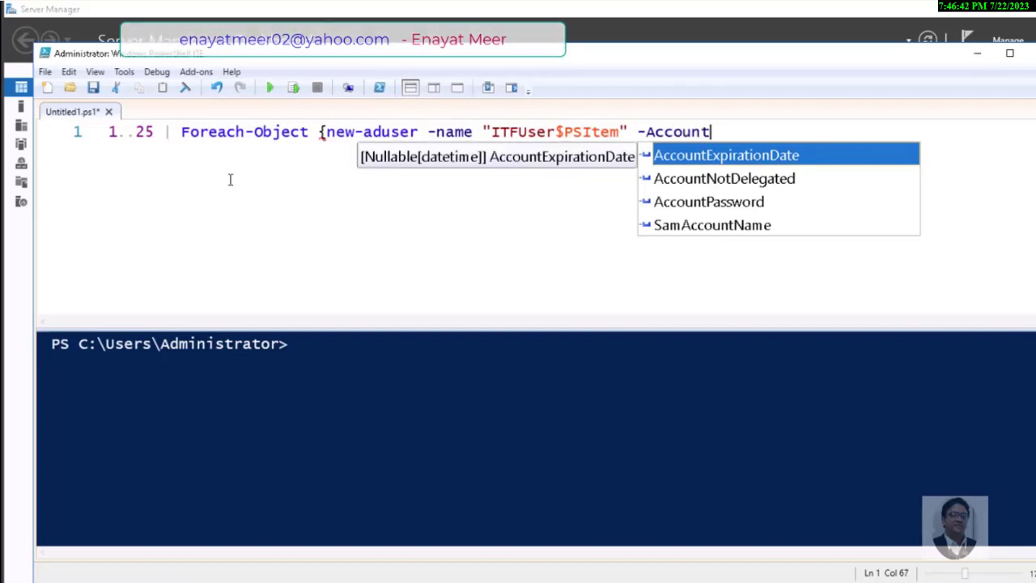
# Add -AccountPassword via ConvertTo-SecureString -AsPlainText with the account password and -Force, then -Enabled
pyautogui.press('Down')
pyautogui.press('Down')
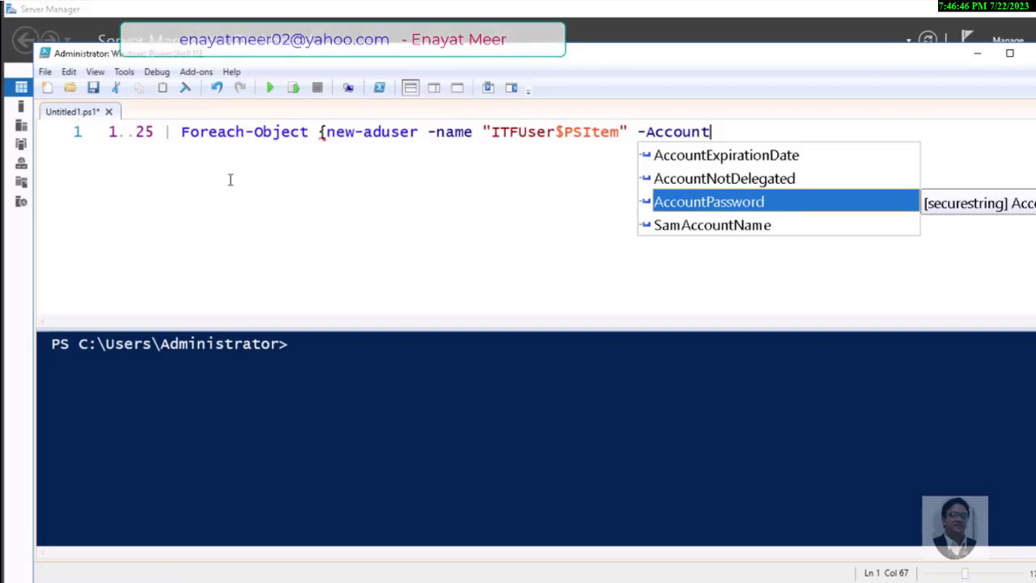
pyautogui.press('Tab')
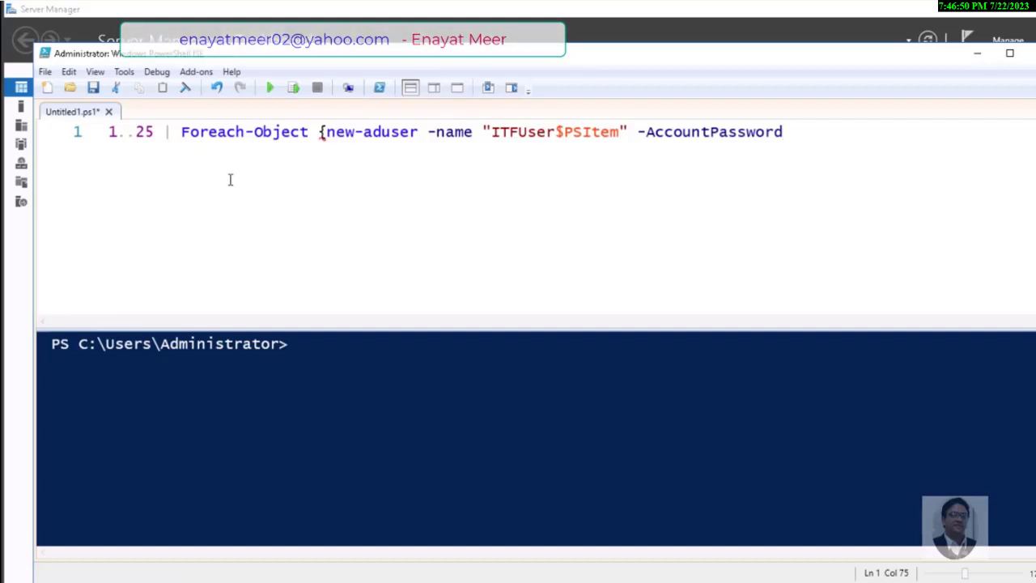
pyautogui.write('(')
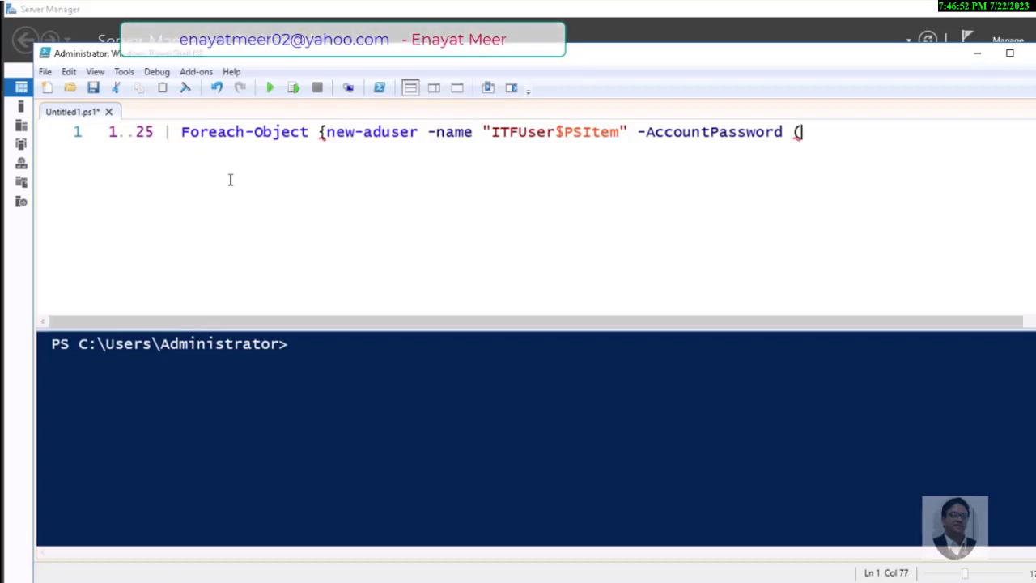
pyautogui.write('conver')
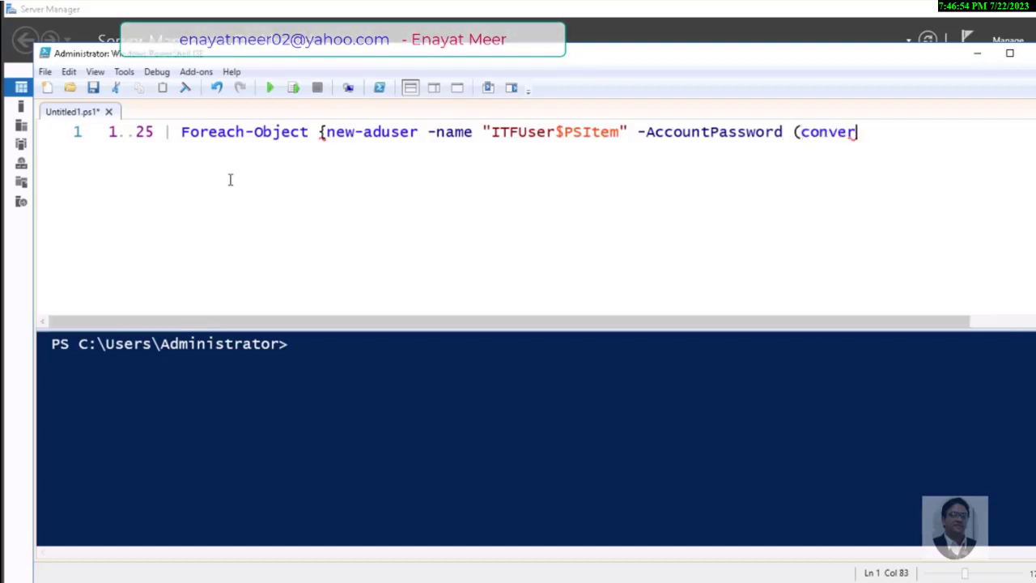
pyautogui.write('tTo-s')
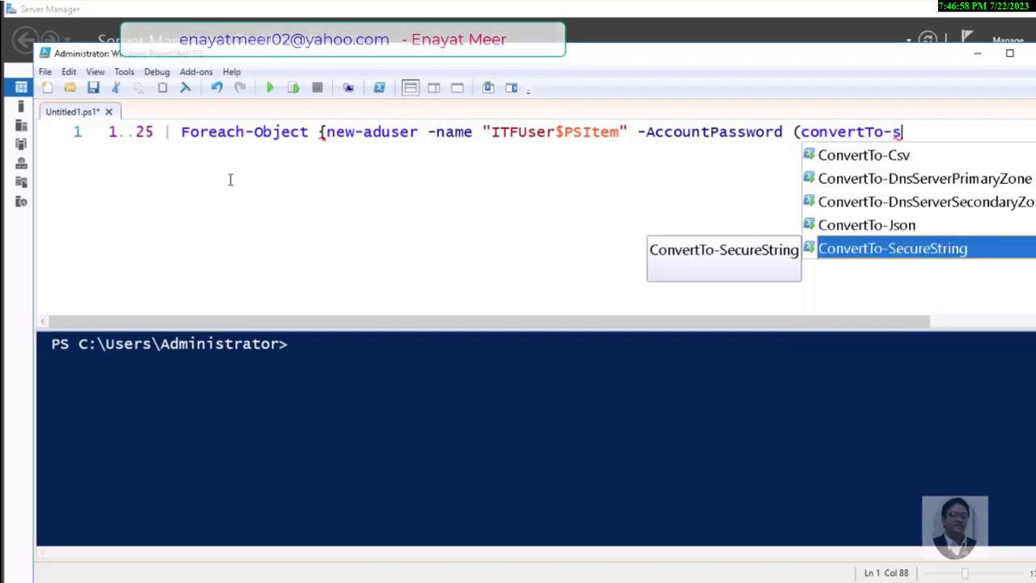
pyautogui.press('Tab')
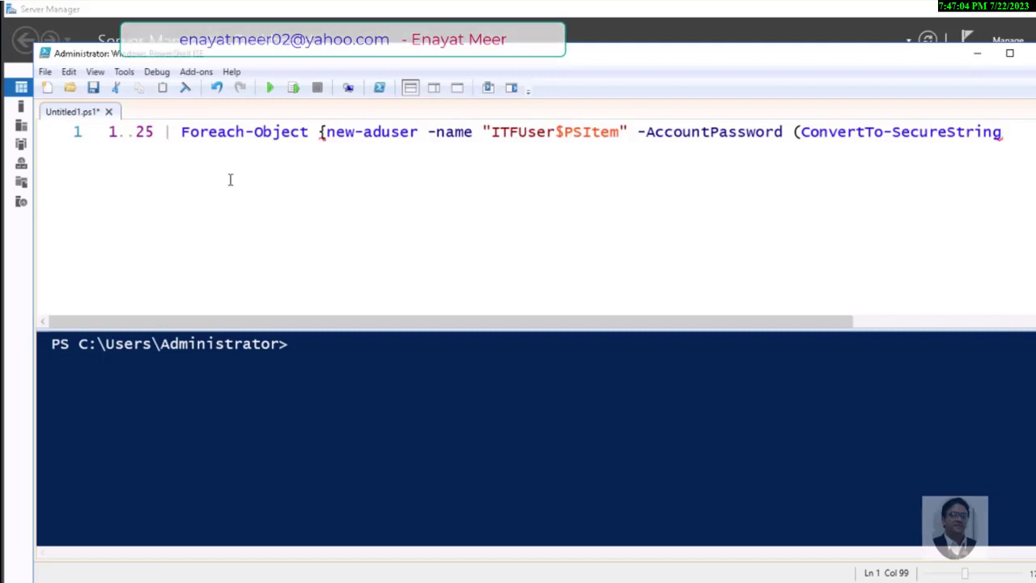
pyautogui.write('-')
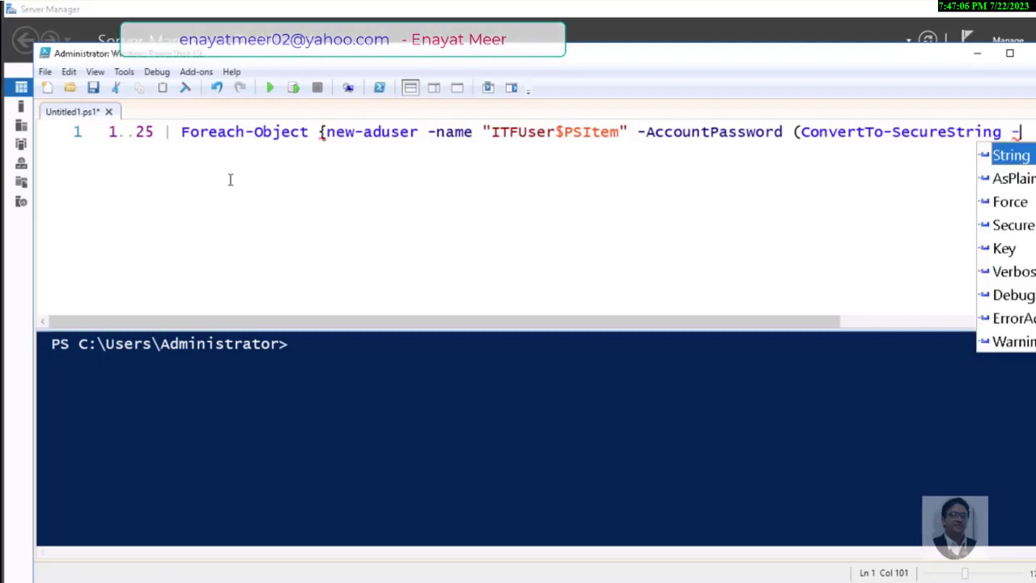
pyautogui.write('AsP')
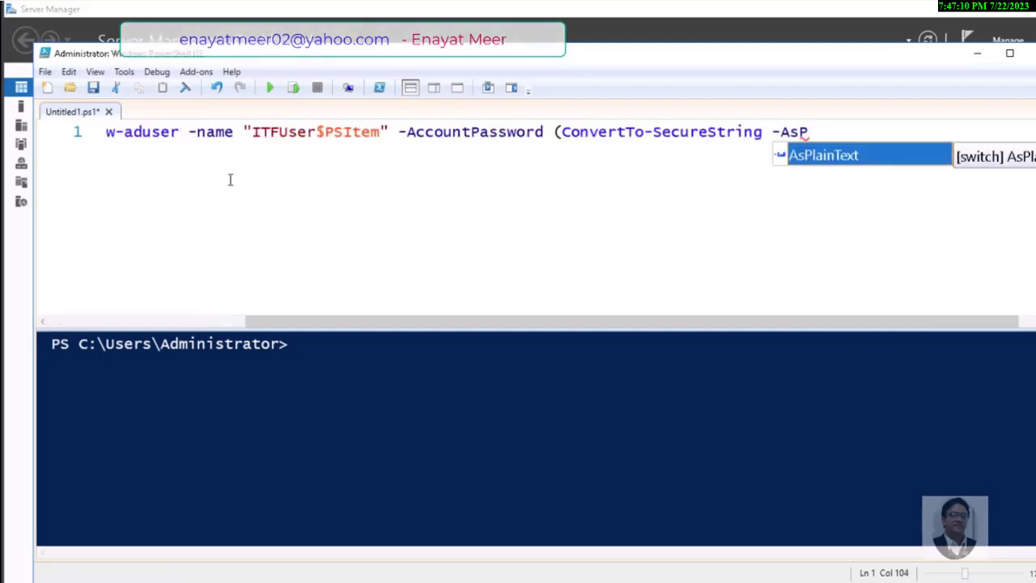
pyautogui.press('Tab')
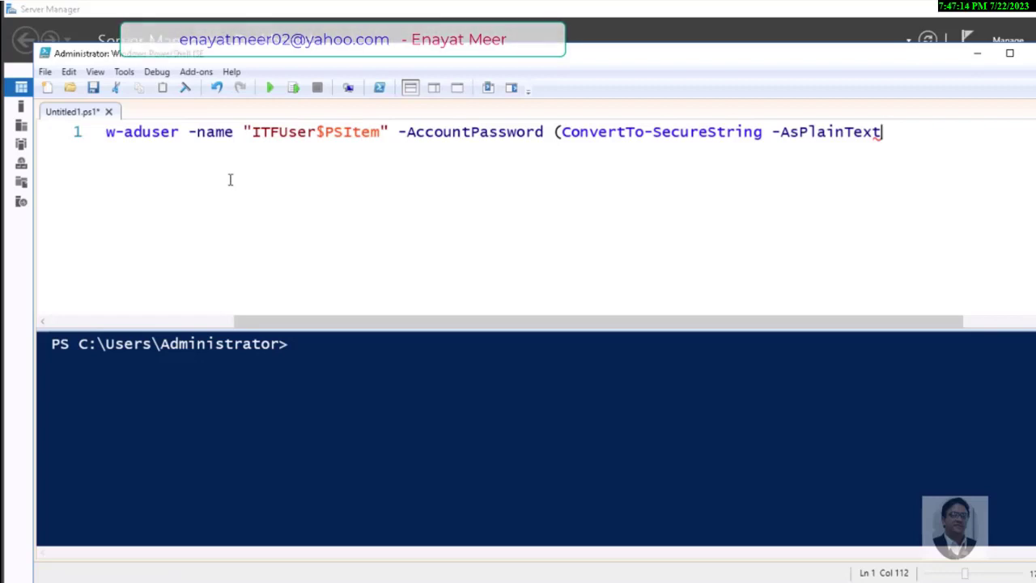
pyautogui.write('"Pa')
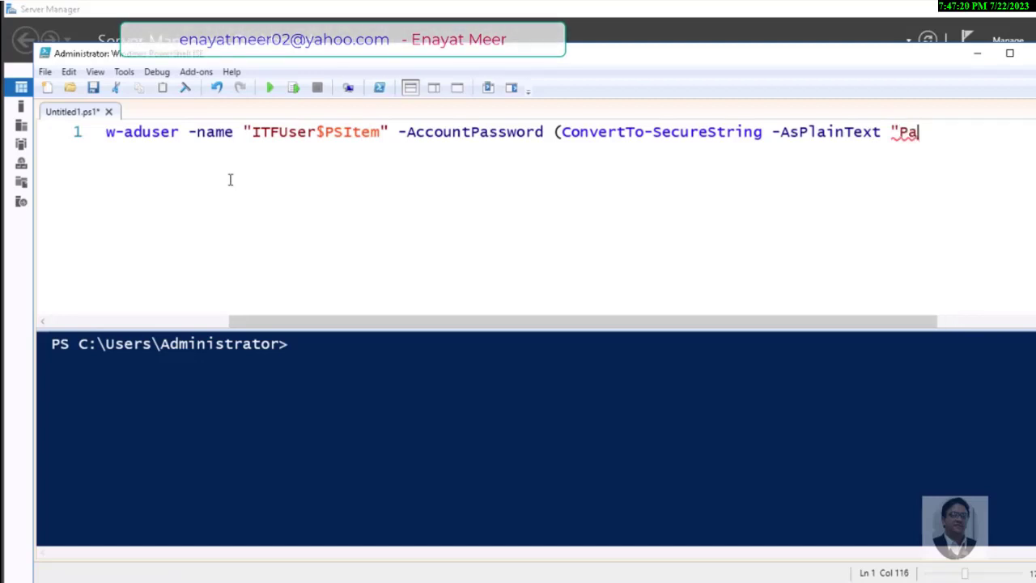
pyautogui.write('$$w')
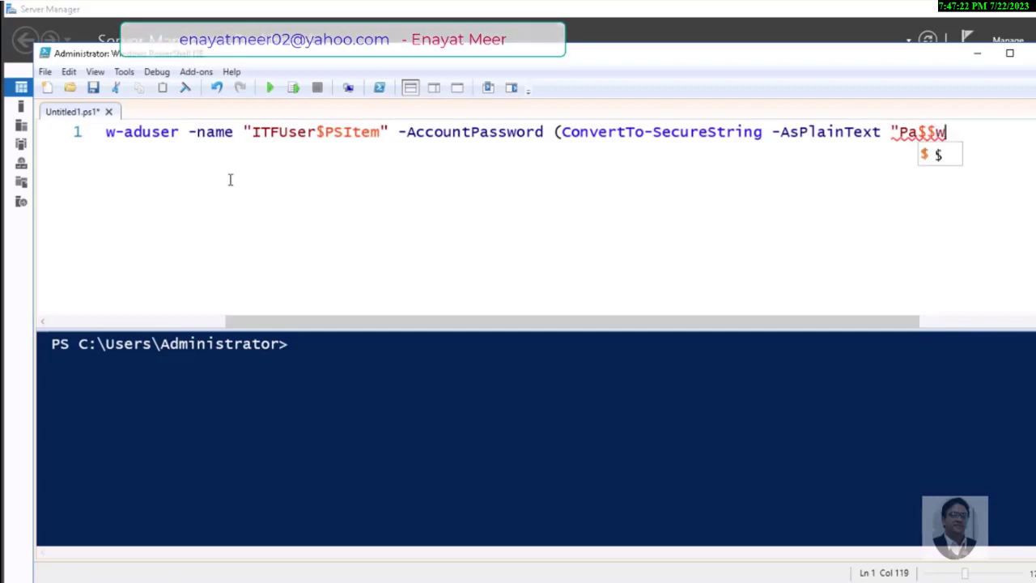
pyautogui.write('0rd')
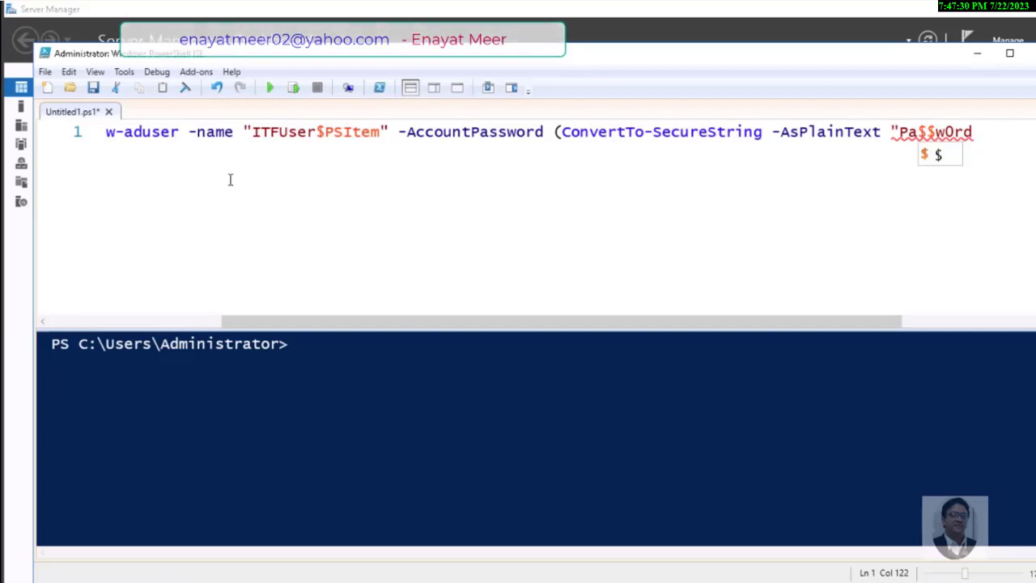
pyautogui.write('!!!')
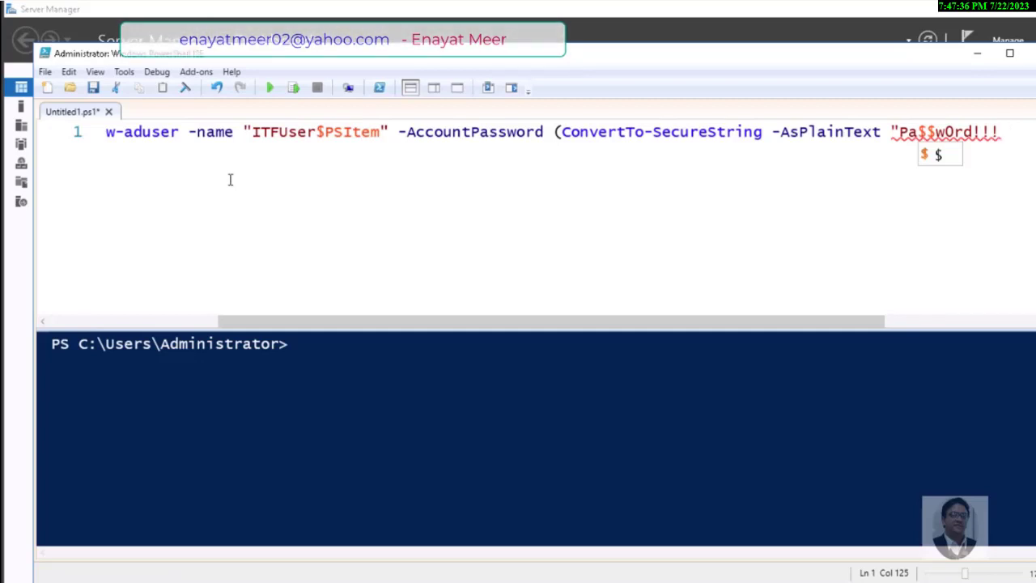
pyautogui.write('" -')
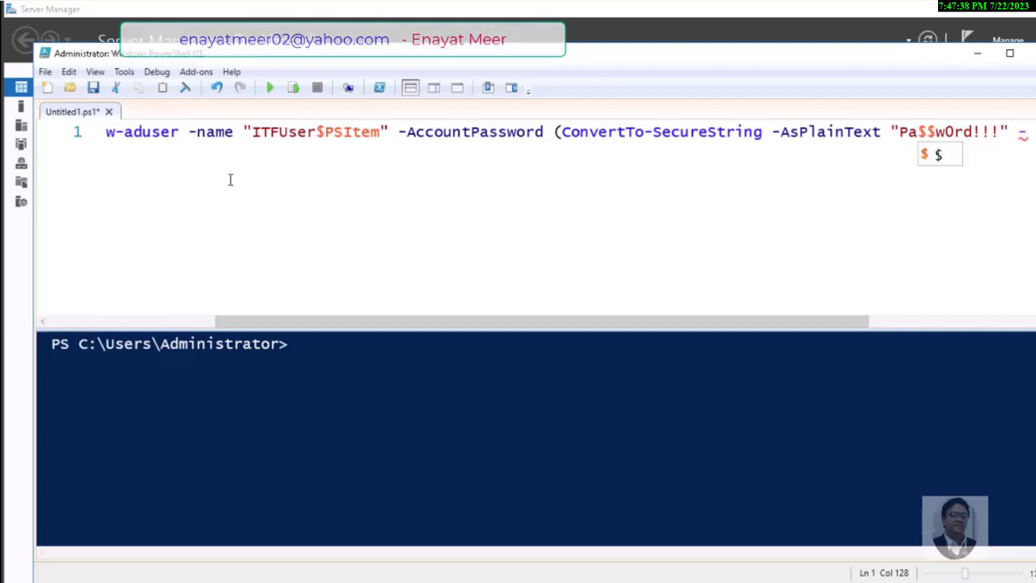
pyautogui.write('Force')
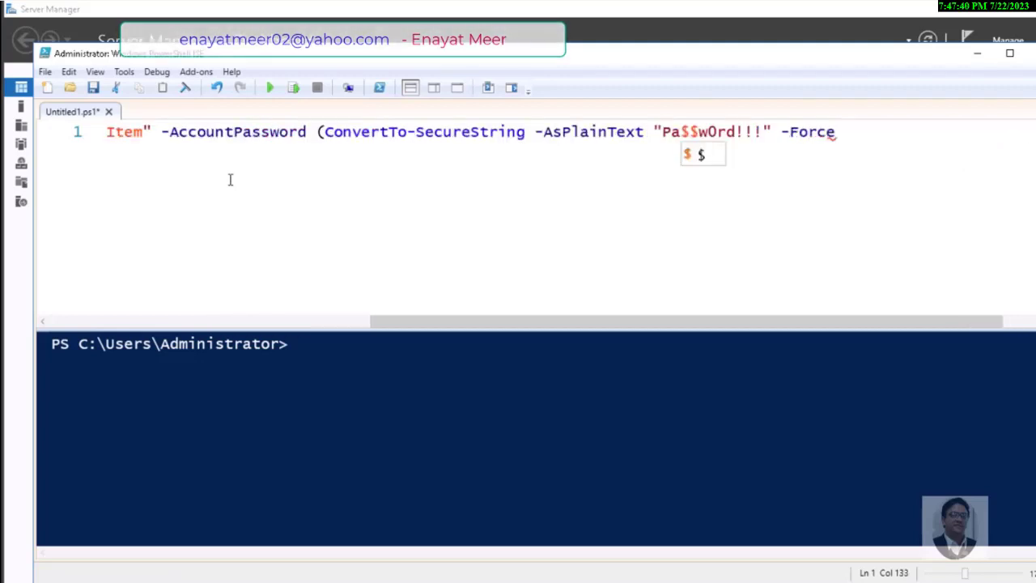
pyautogui.write(') ')
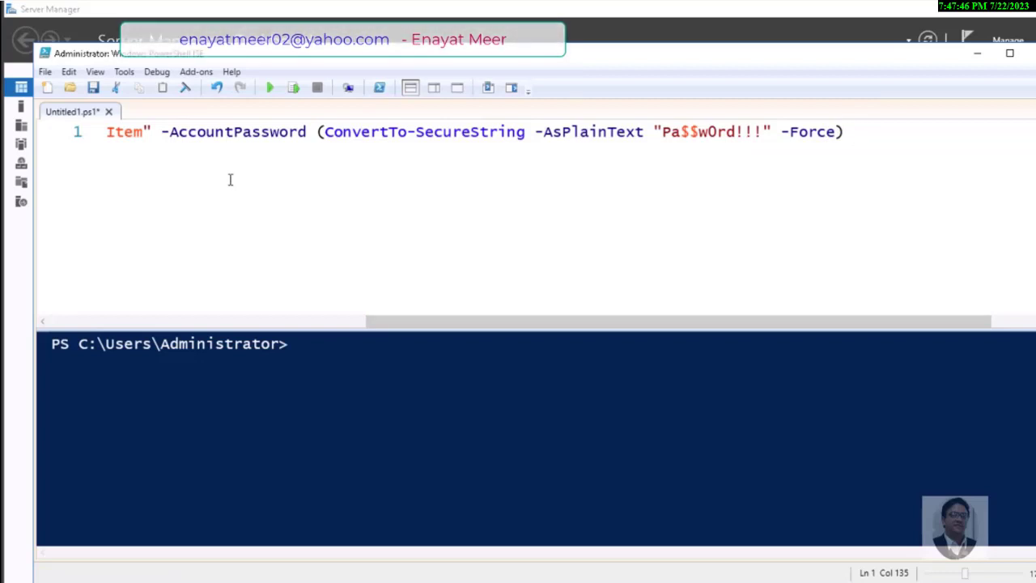
pyautogui.write('-En')
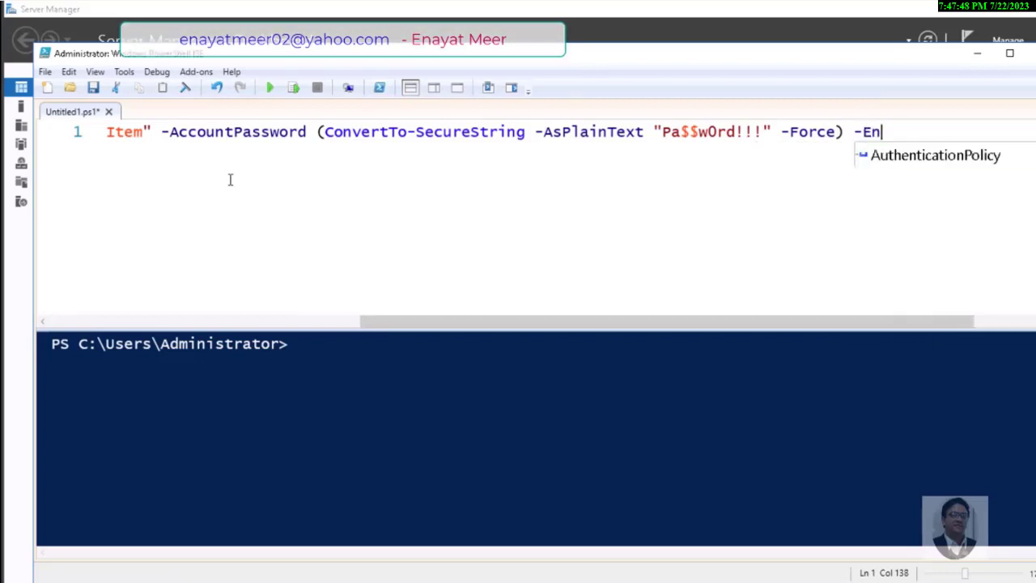
pyautogui.write('abled:')
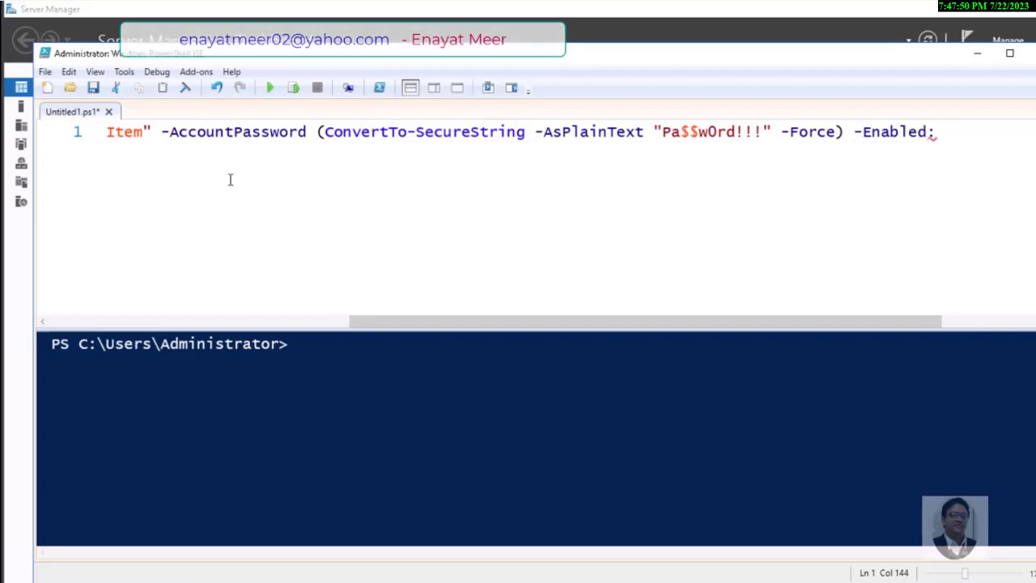
pyautogui.write('$')
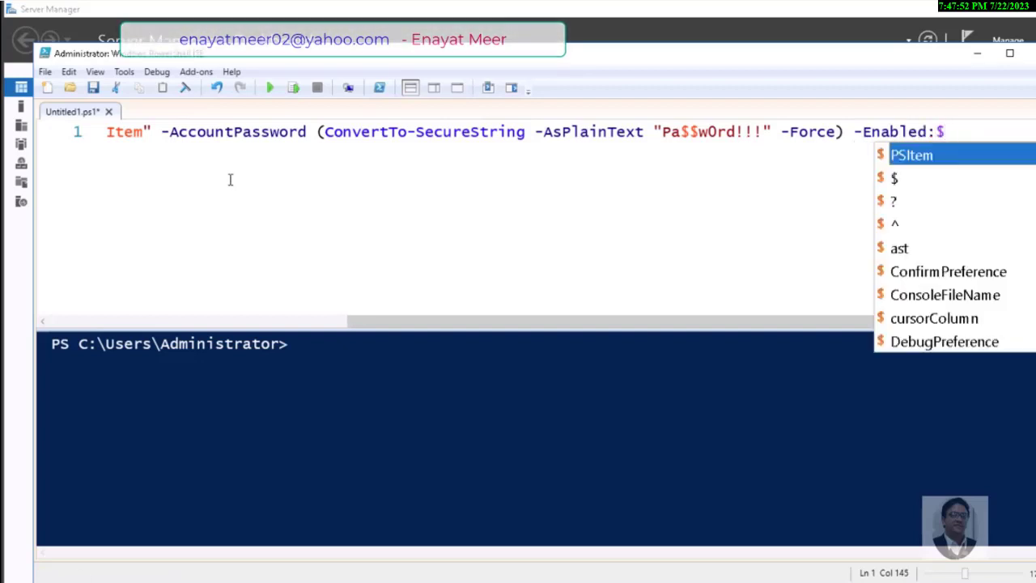
pyautogui.write('Tru')
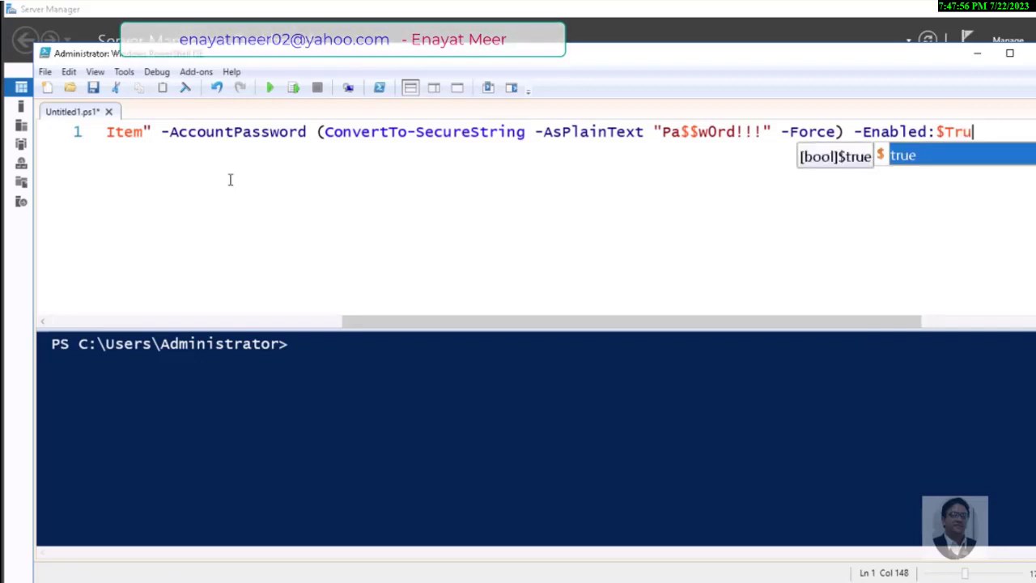
# Finish with -Enabled:$true and a closing brace, then return to the start of the loop line
pyautogui.press('Tab')
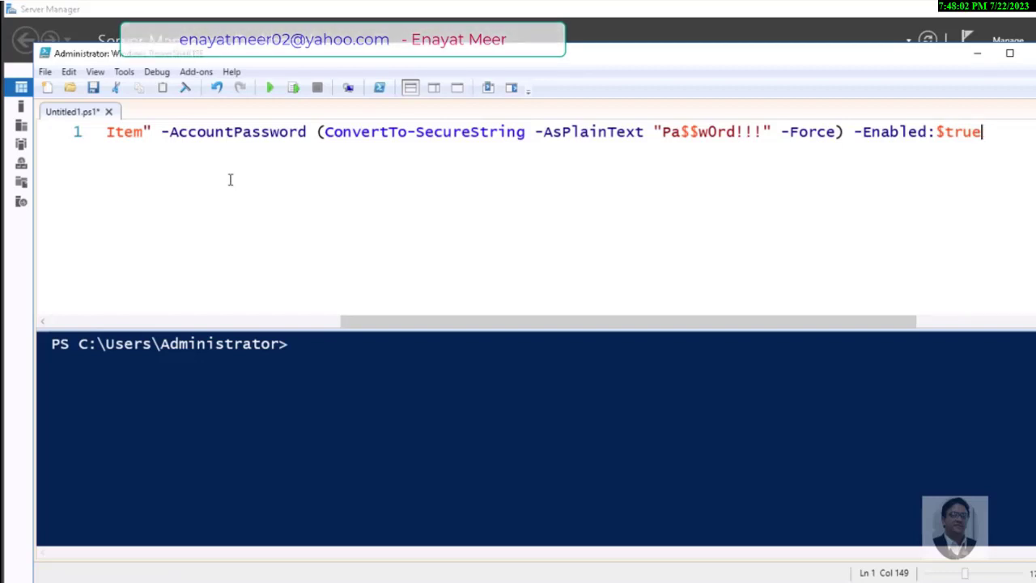
pyautogui.write('}')
pyautogui.moveTo(368, 328); pyautogui.dragTo(81, 340)
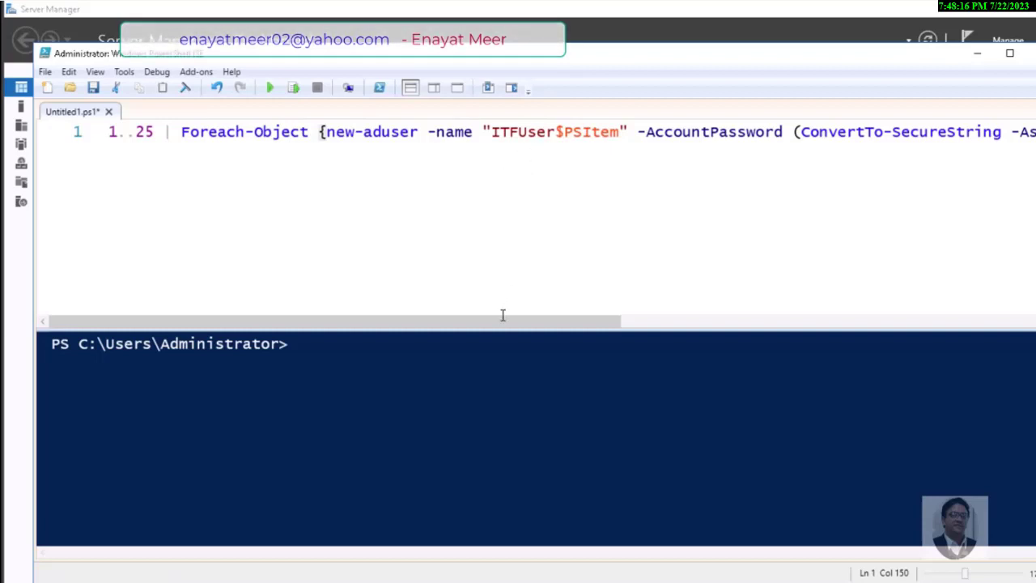
pyautogui.moveTo(502, 329); pyautogui.dragTo(815, 355)
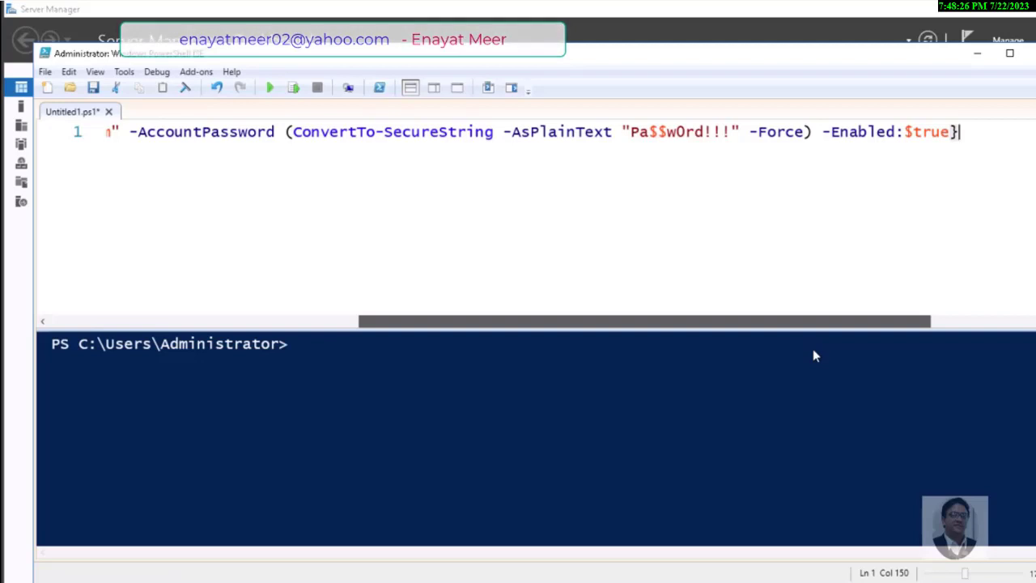
pyautogui.moveTo(813, 350); pyautogui.dragTo(324, 206)
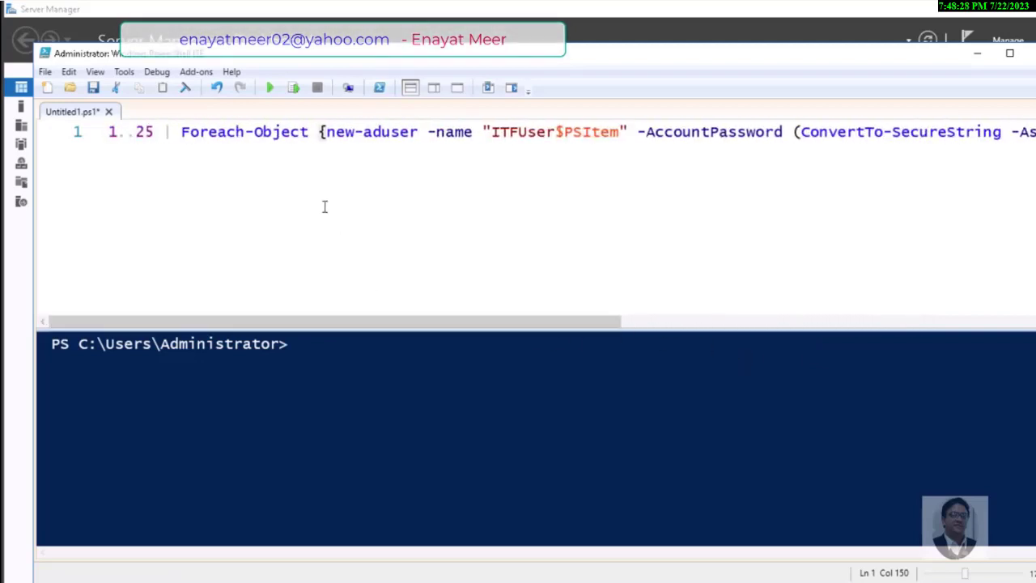
pyautogui.click(279, 132)
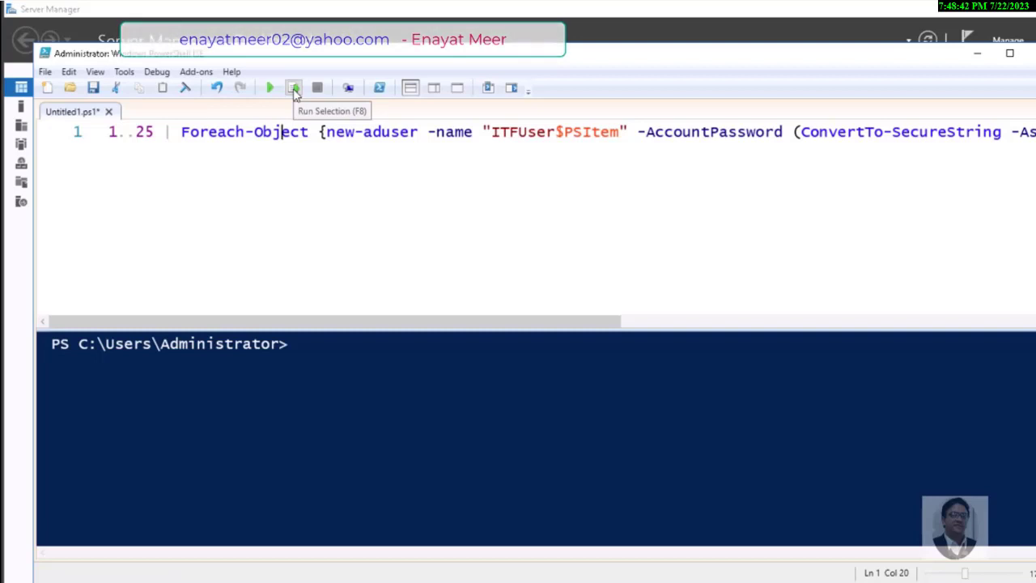
# Execute the 1..25 loop to create ITFUser1–ITFUser25, then minimize PowerShell ISE
pyautogui.click(294, 89)
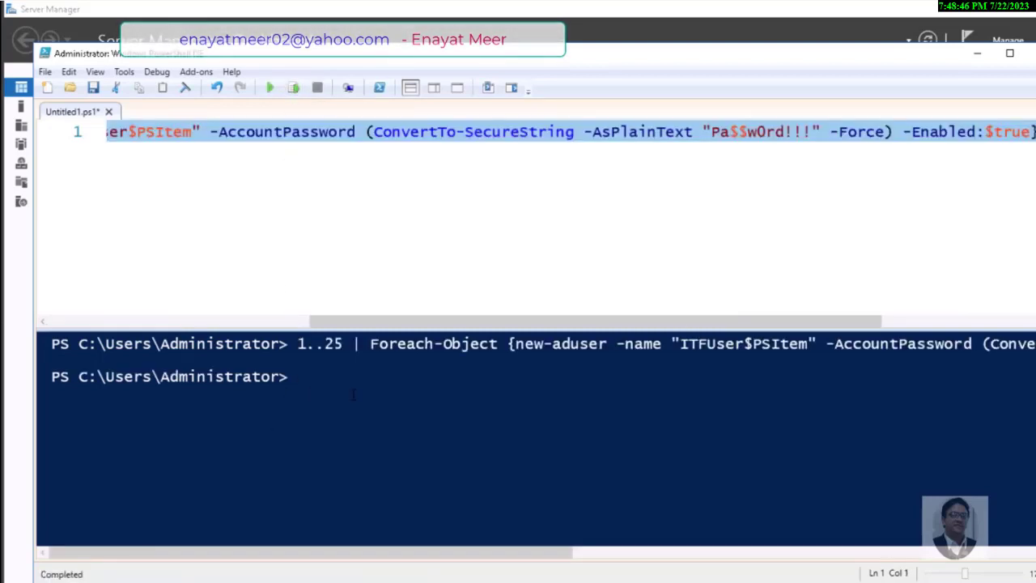
pyautogui.click(977, 53)
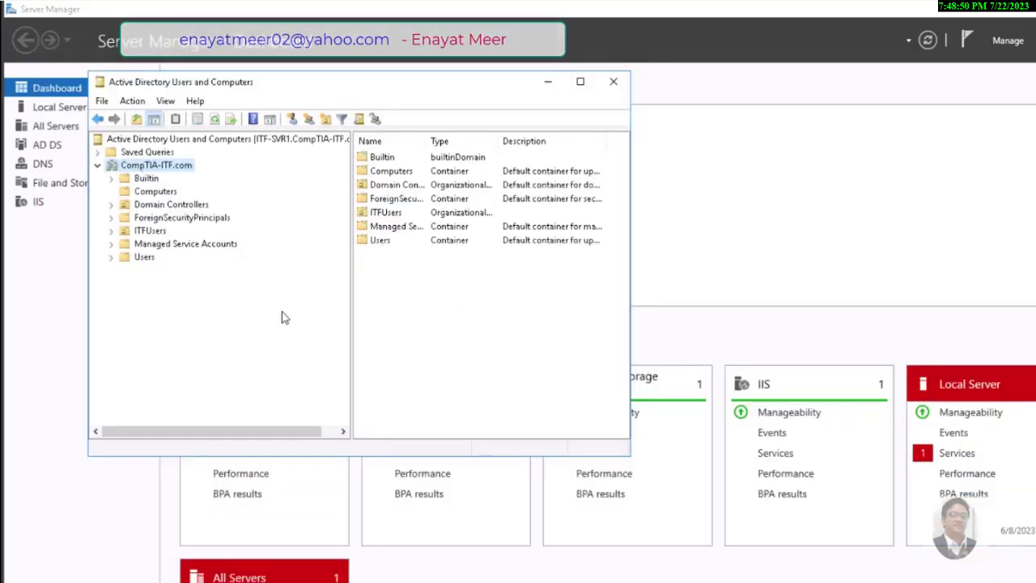
# Move the selected ITFUser1–ITFUser25 accounts from Users into the ITFUsers OU and view it
pyautogui.click(144, 257)
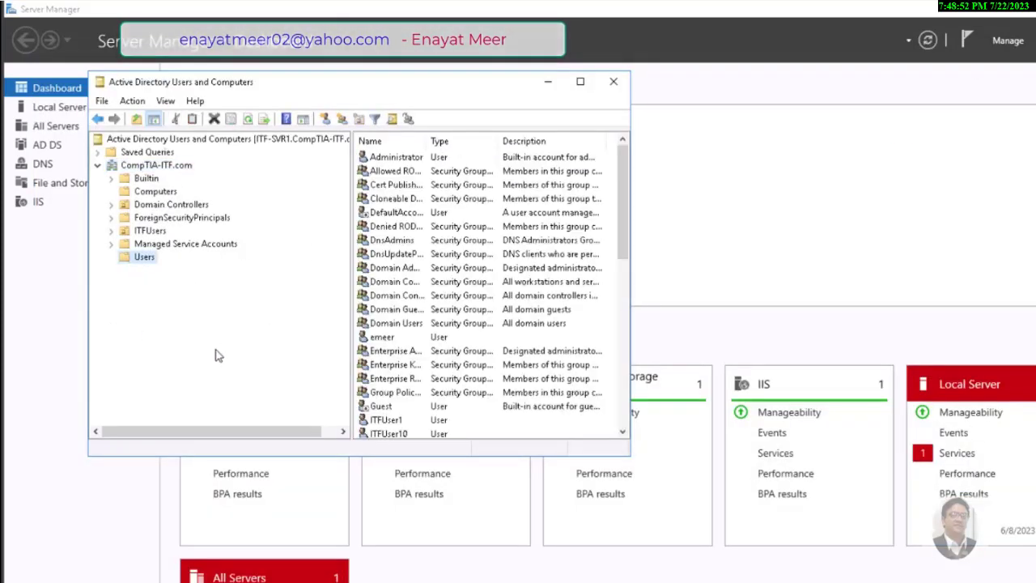
pyautogui.scroll(-6, 615, 324)
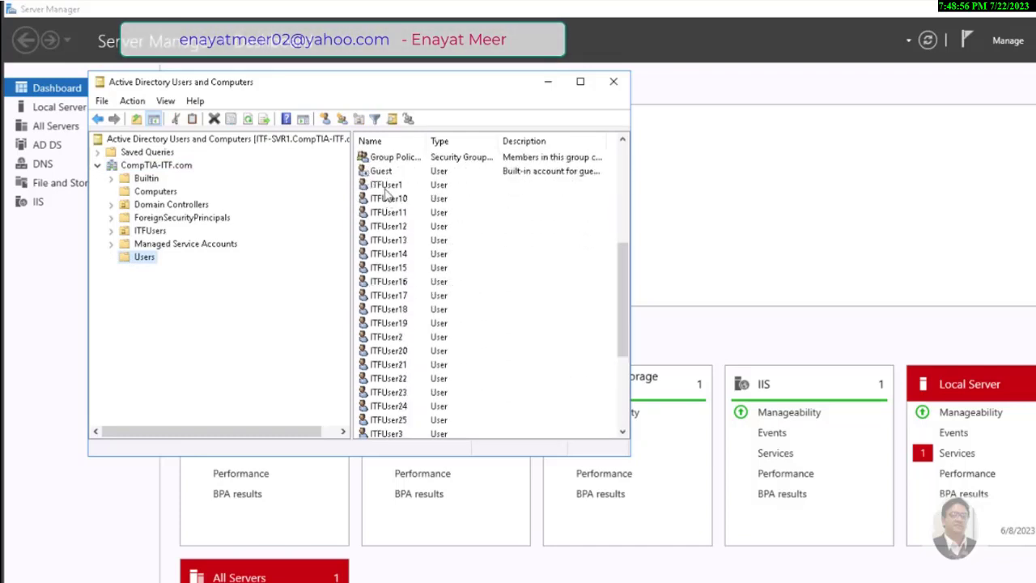
pyautogui.click(387, 185)
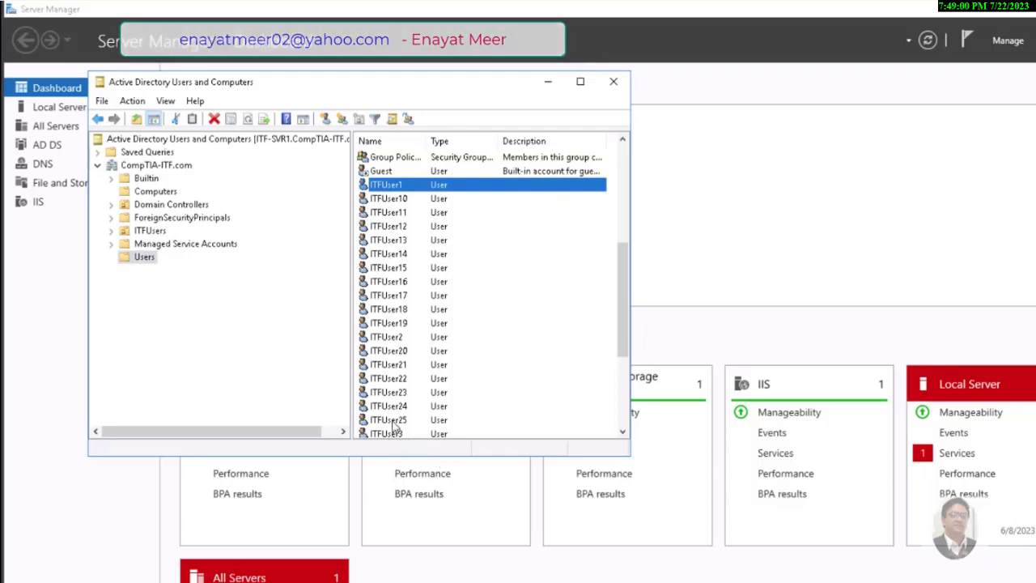
pyautogui.keyDown('shift'); pyautogui.click(394, 421); pyautogui.keyUp('shift')
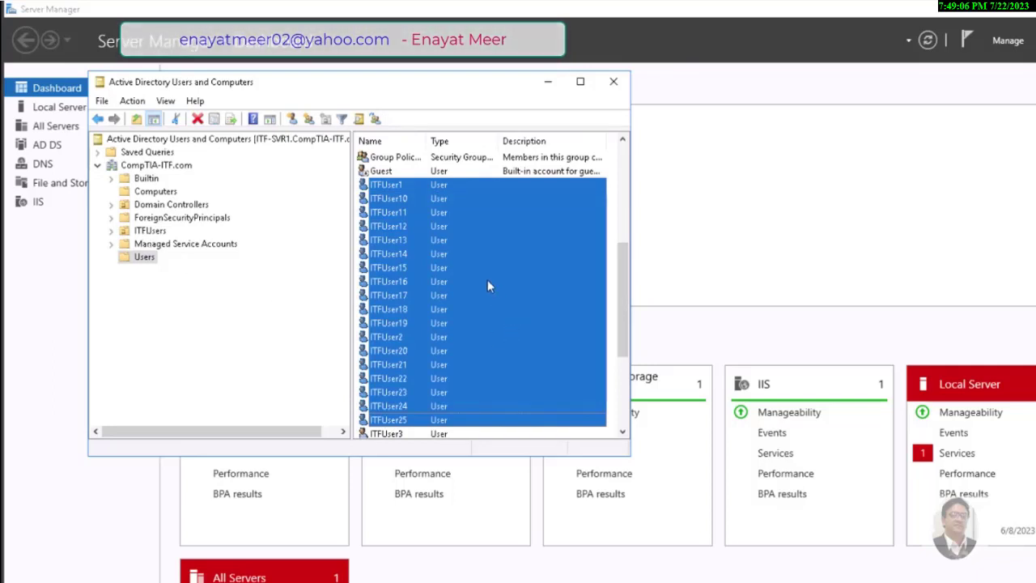
pyautogui.rightClick(421, 253)
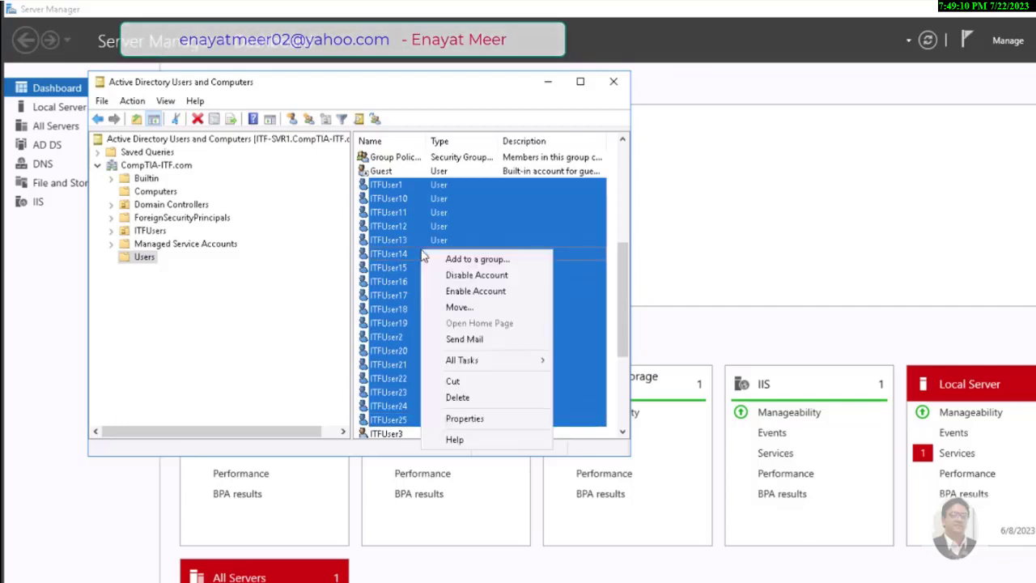
pyautogui.click(460, 308)
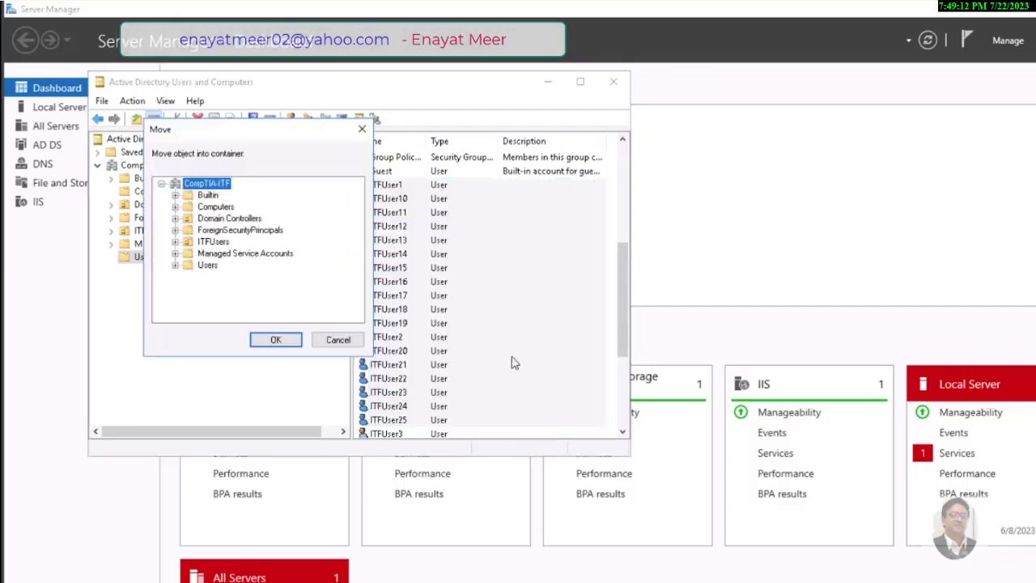
pyautogui.click(211, 242)
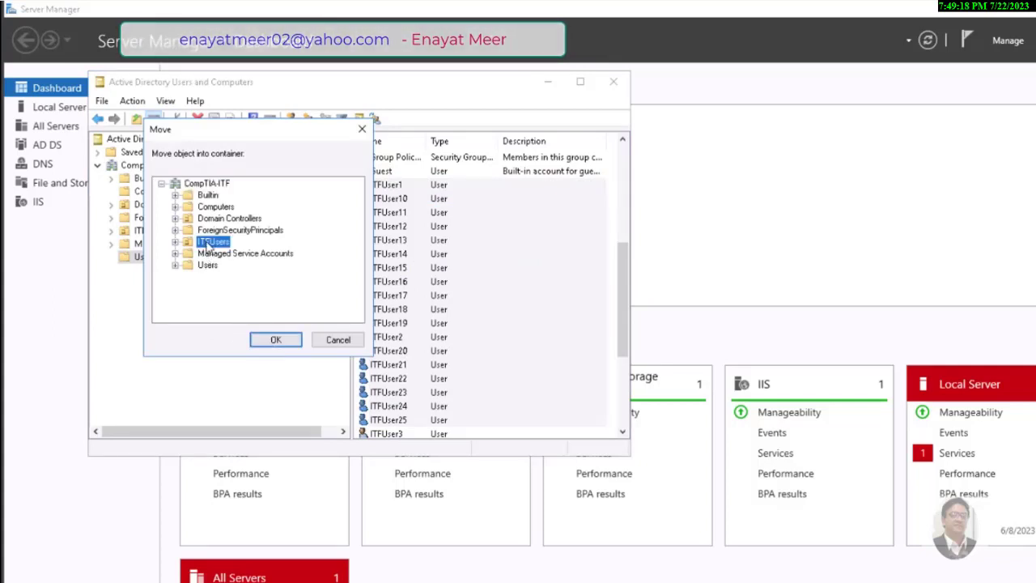
pyautogui.click(275, 340)
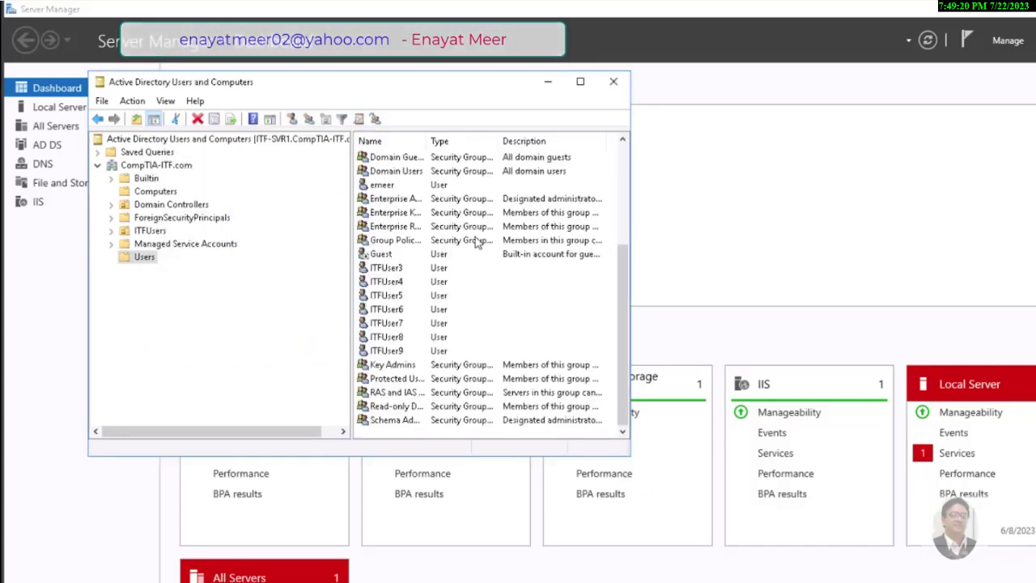
pyautogui.click(150, 232)
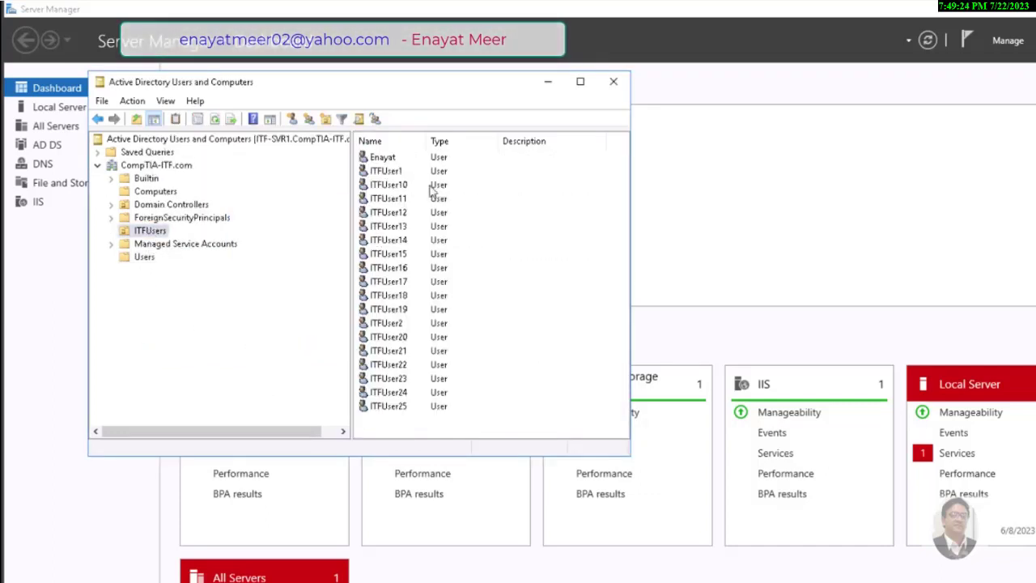
pyautogui.click(392, 159)
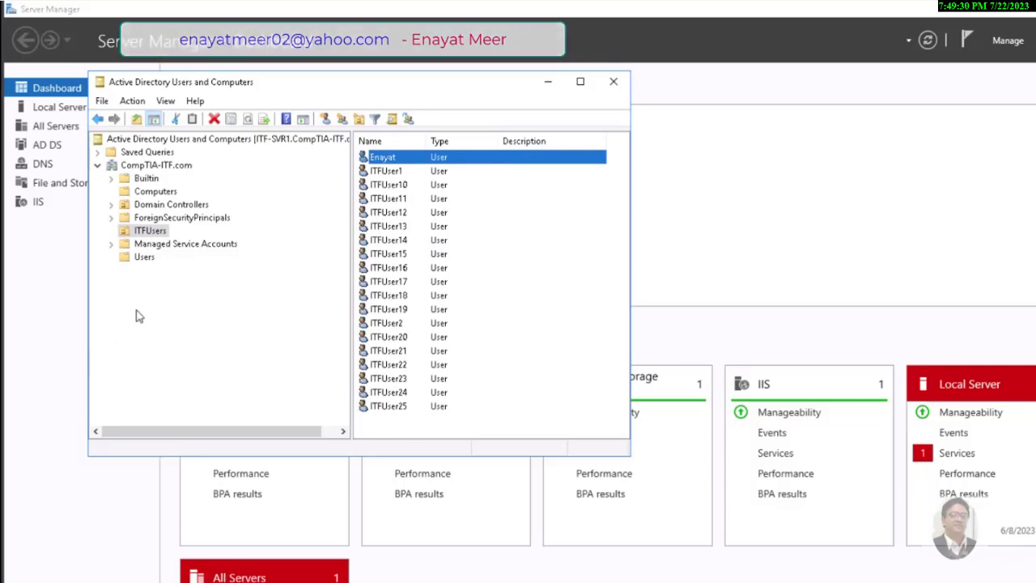
pyautogui.click(149, 232)
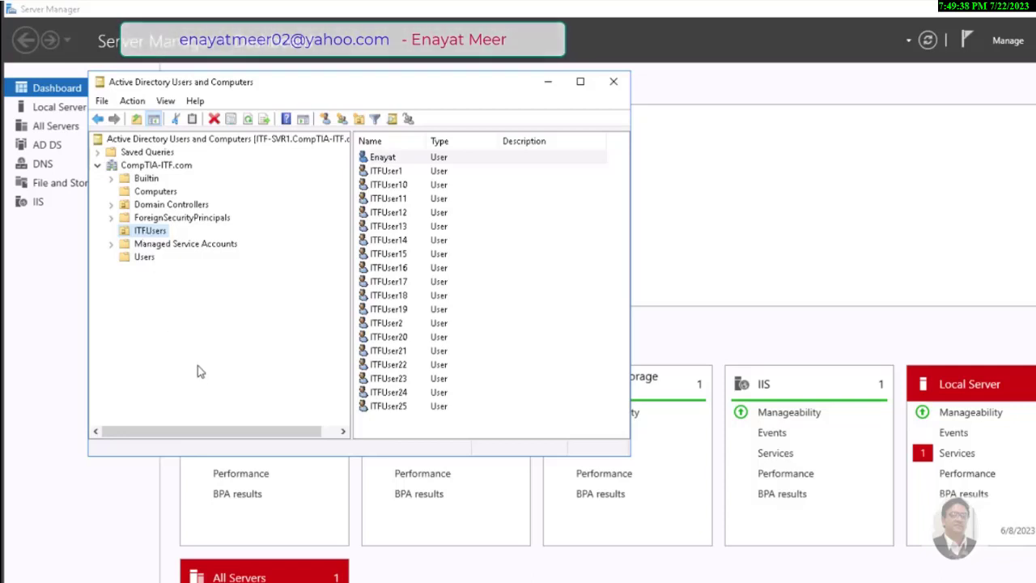
pyautogui.moveTo(355, 91); pyautogui.dragTo(557, 137)
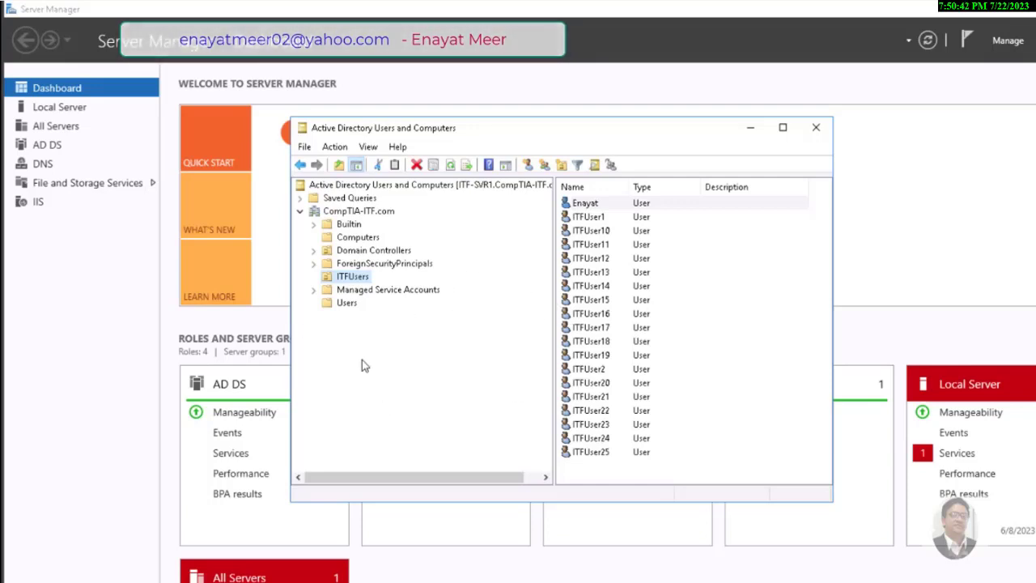
pyautogui.click(589, 218)
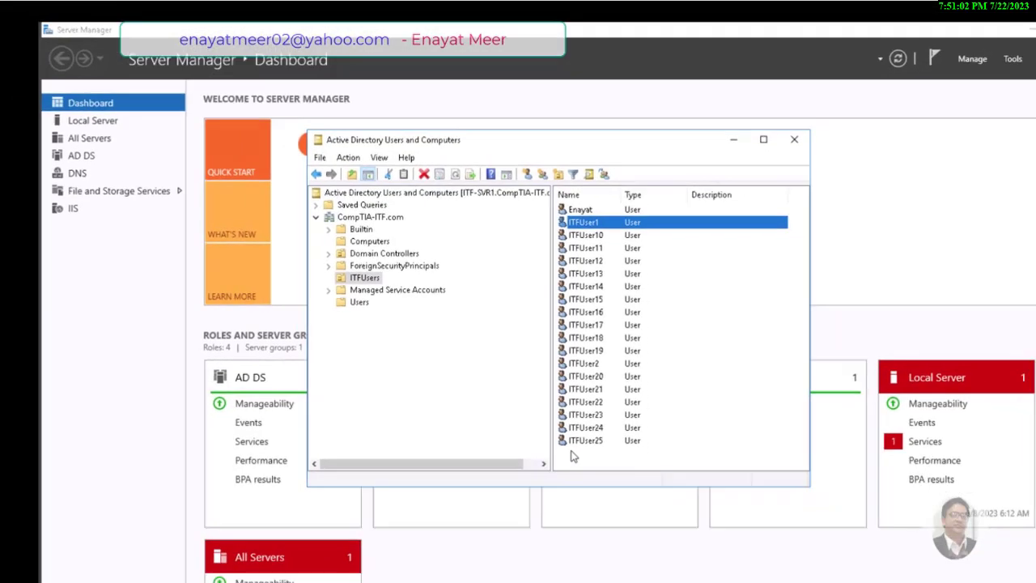
# Tick 'User must change password at next logon' on ITFUser1's Account tab and apply it
pyautogui.rightClick(579, 228)
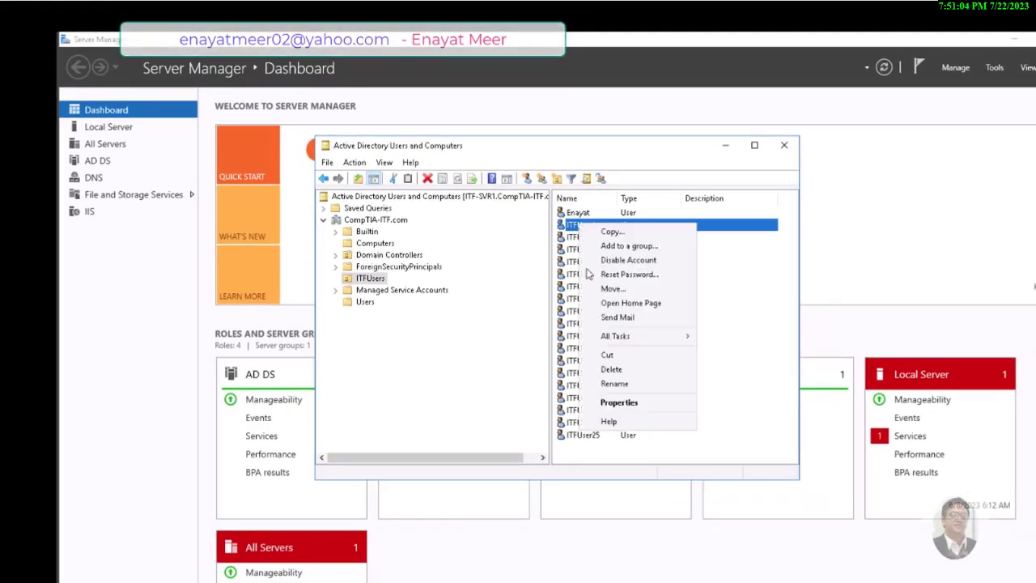
pyautogui.click(614, 405)
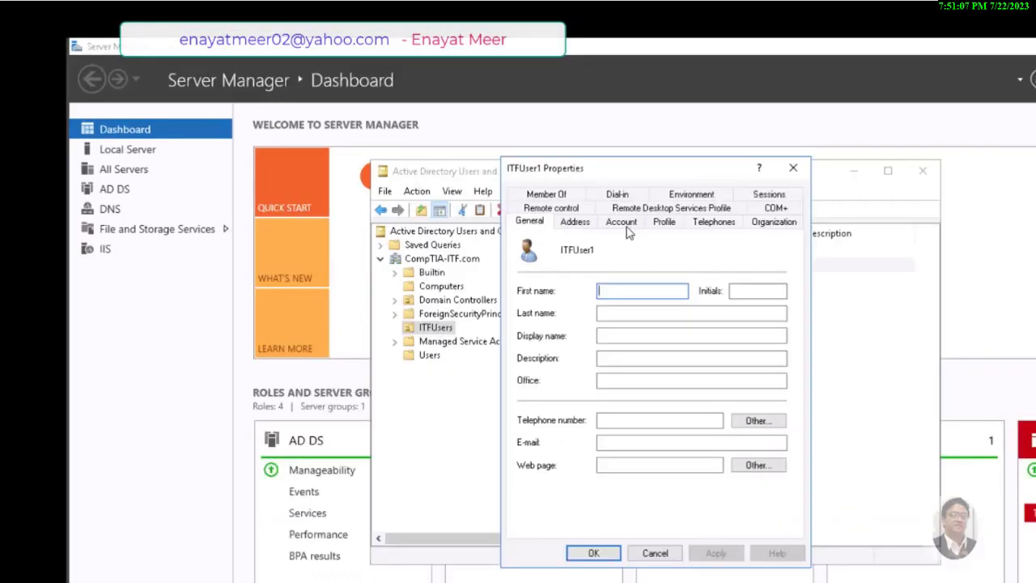
pyautogui.click(528, 189)
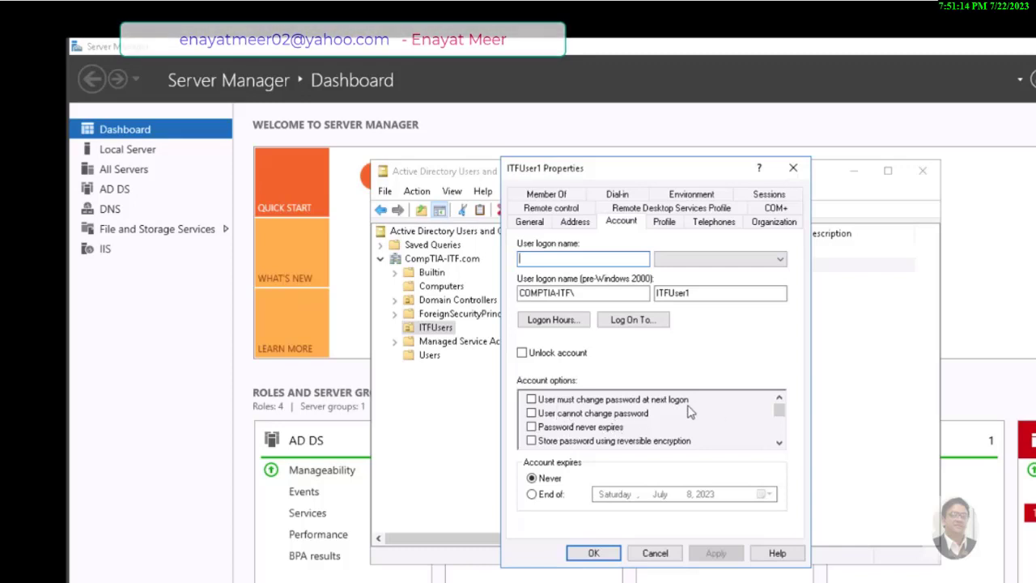
pyautogui.click(531, 399)
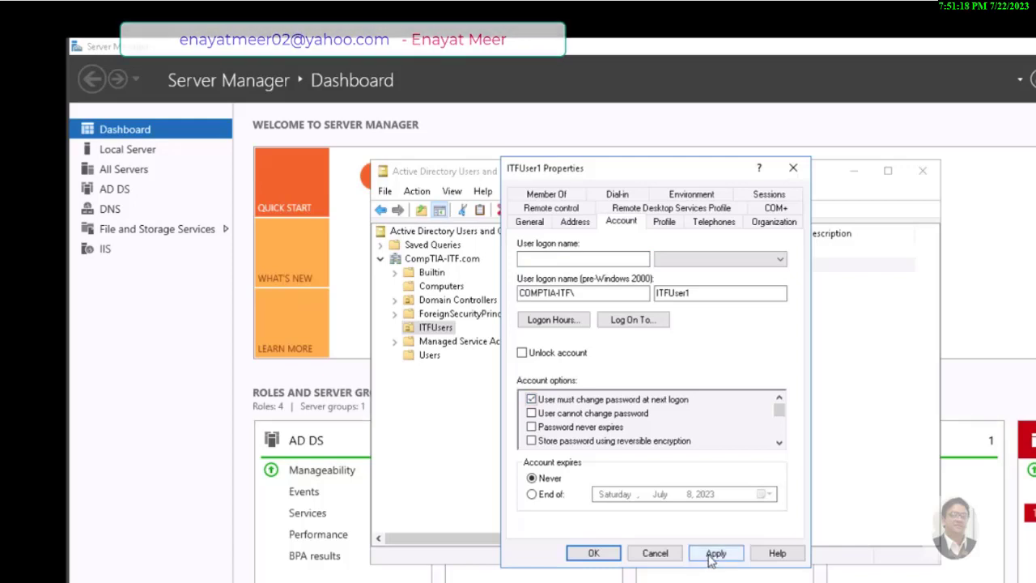
pyautogui.click(714, 556)
pyautogui.click(716, 555)
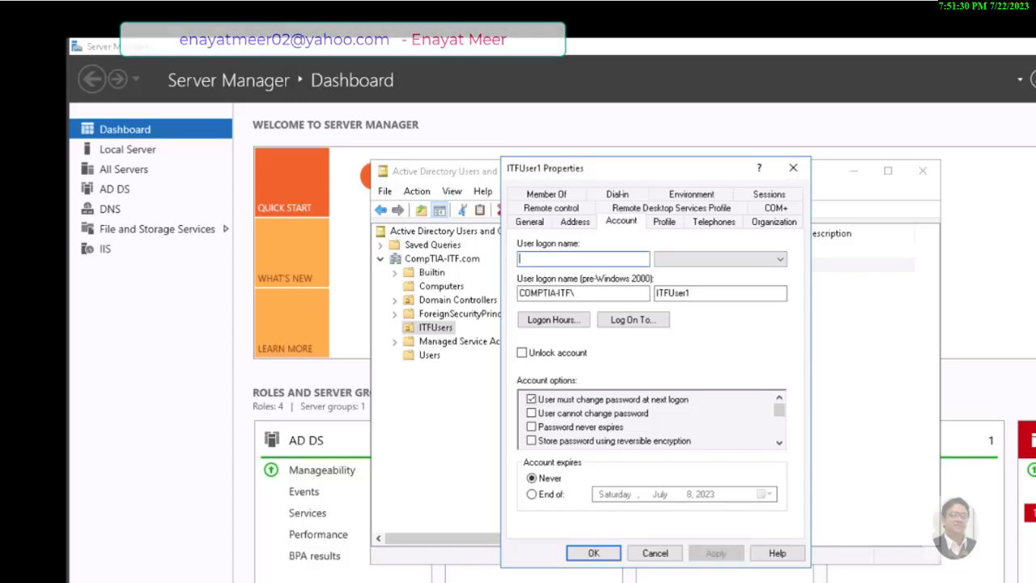
pyautogui.click(595, 554)
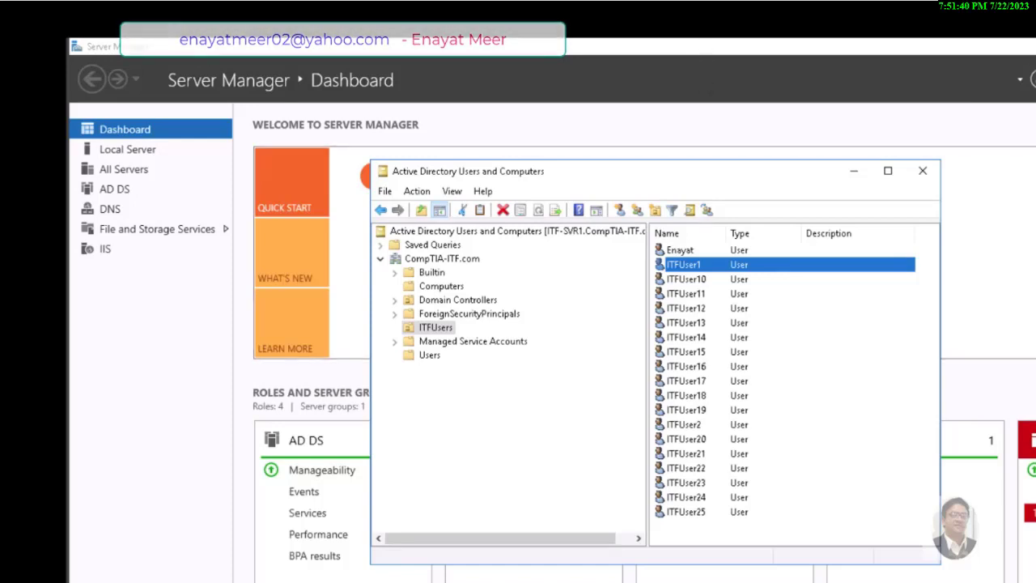
# Switch to the LON-CL1 client machine and begin signing out
pyautogui.moveTo(658, 89)
pyautogui.click(655, 45)
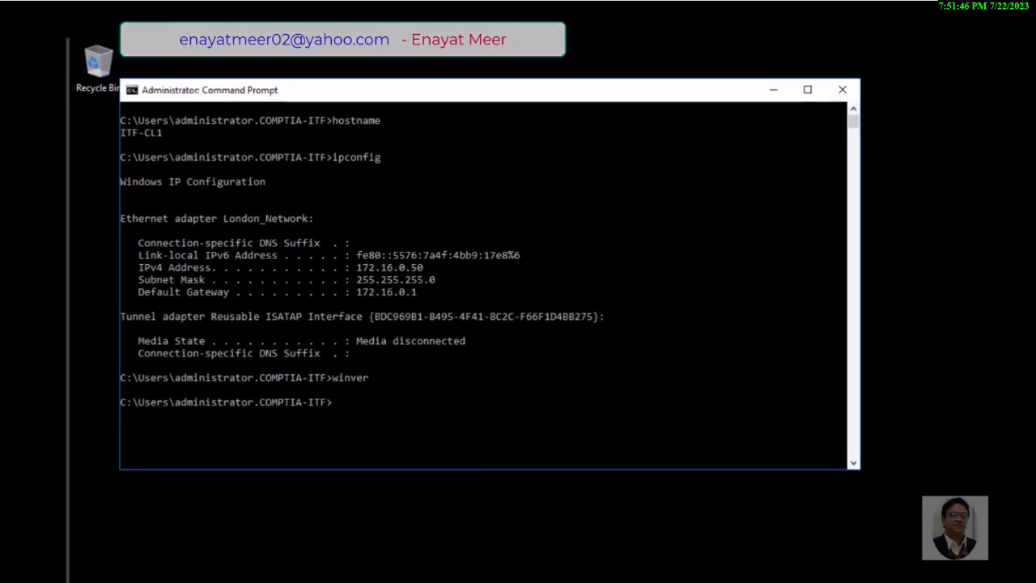
pyautogui.press('super+x')
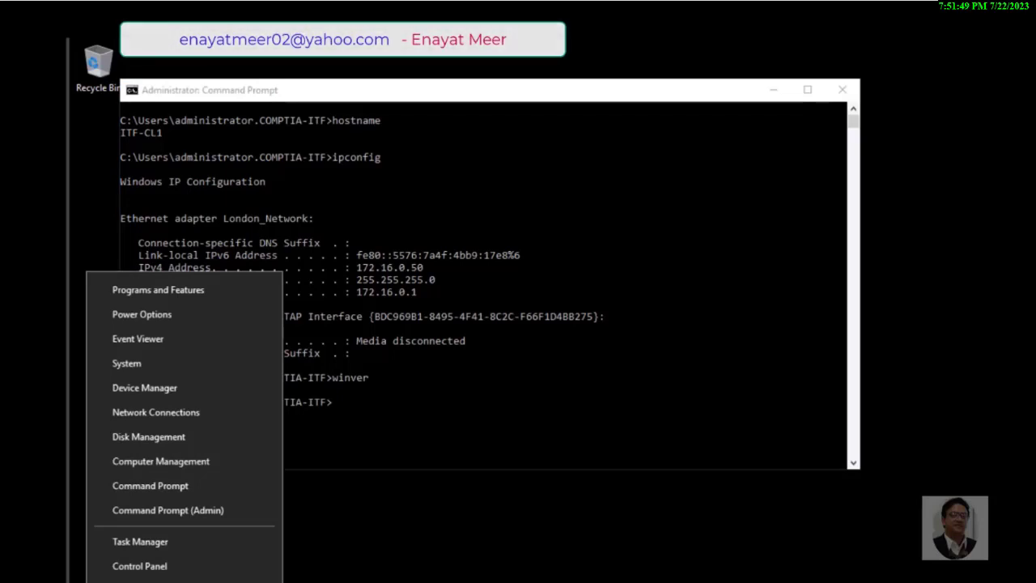
# Sign the administrator out of the client and return to the sign-in screen
pyautogui.moveTo(188, 582)
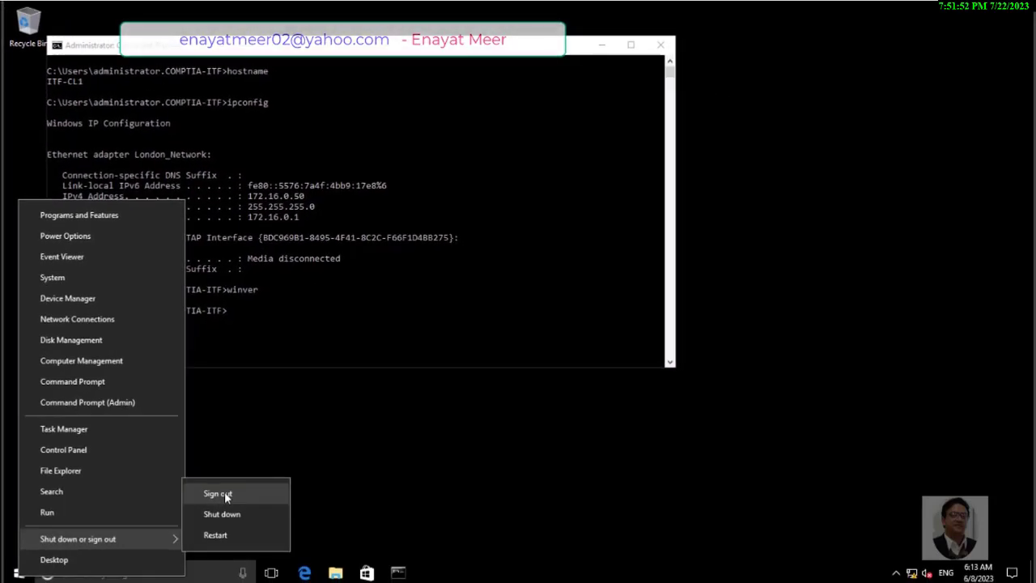
pyautogui.click(225, 495)
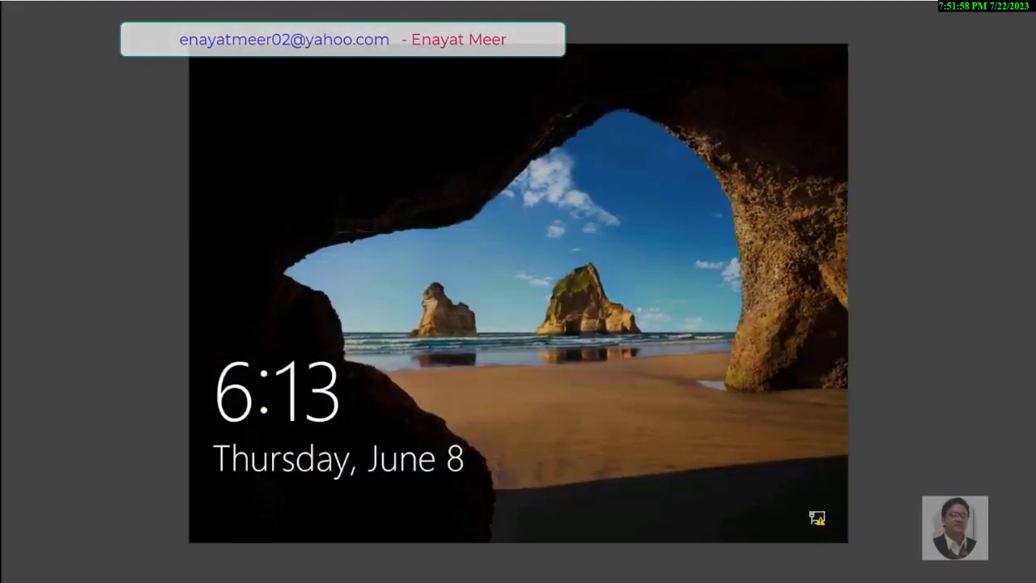
pyautogui.press('Return')
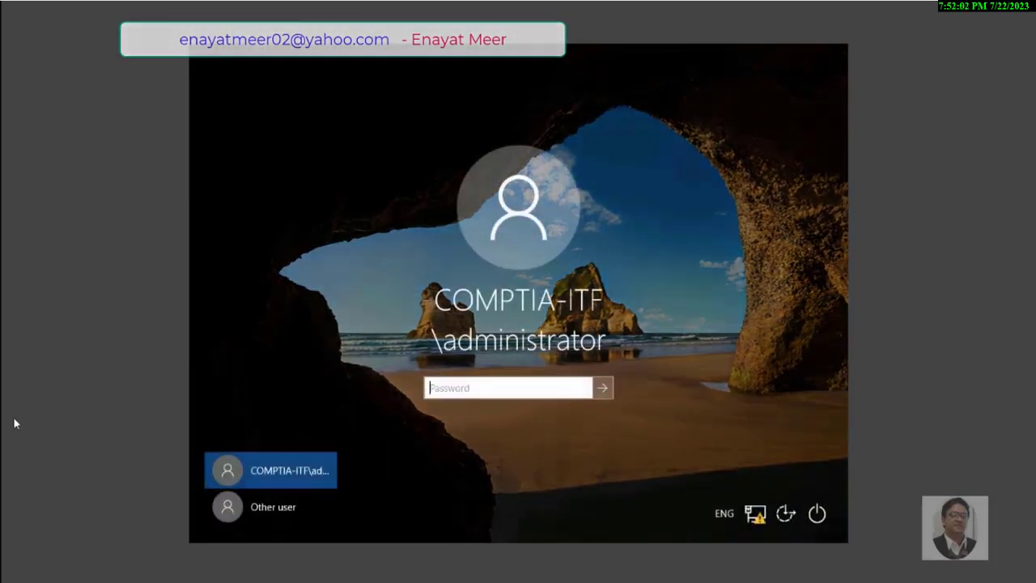
# Sign in as Other user ITFUser1 with its account password
pyautogui.click(262, 515)
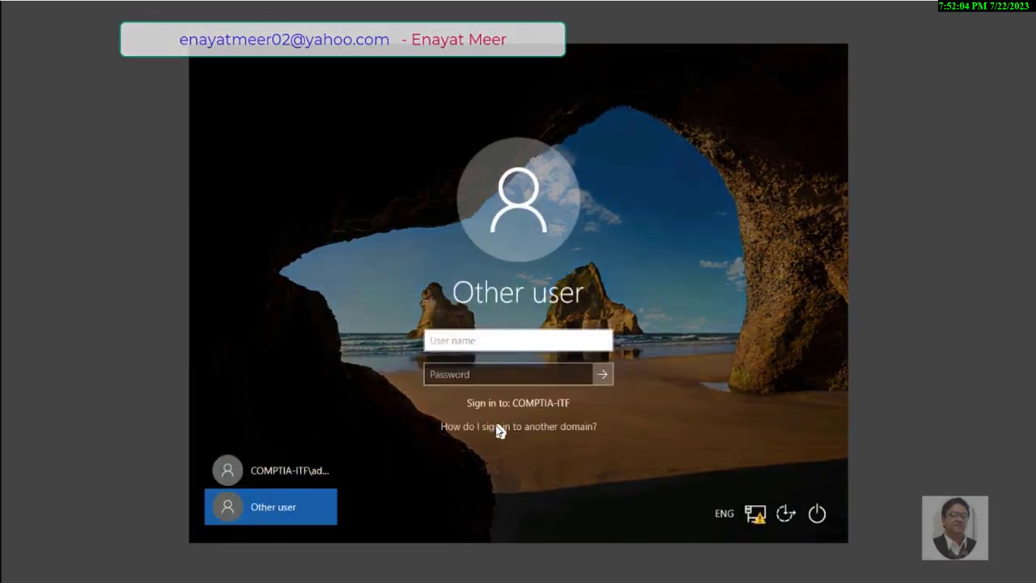
pyautogui.write('ITFUser1')
pyautogui.press('Tab')
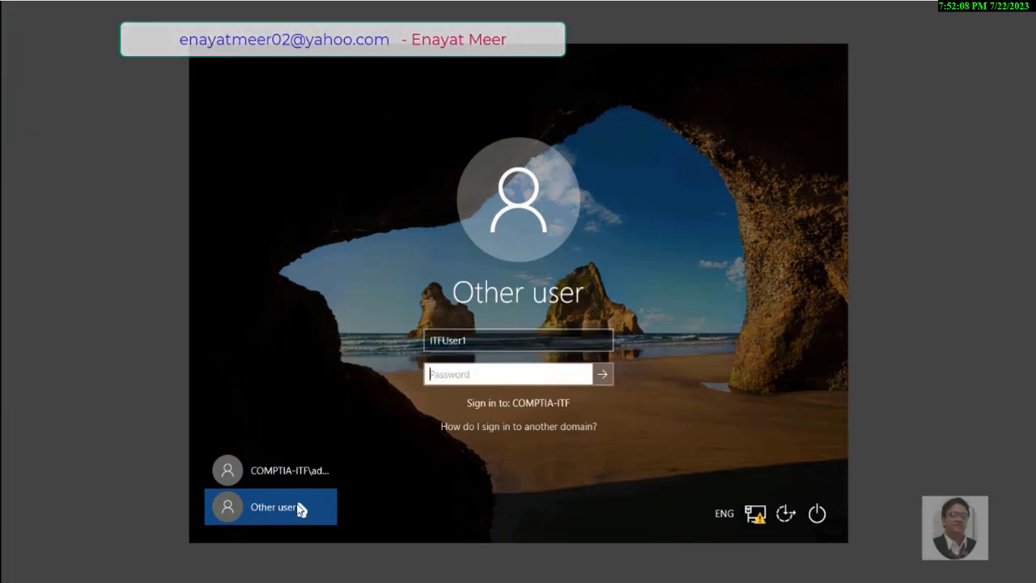
pyautogui.write('*********')
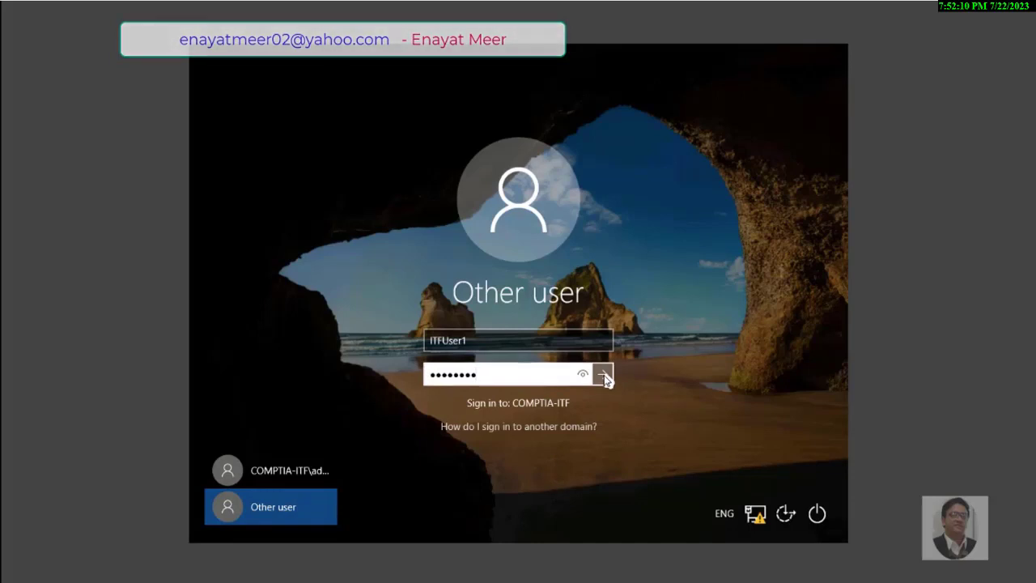
pyautogui.click(604, 376)
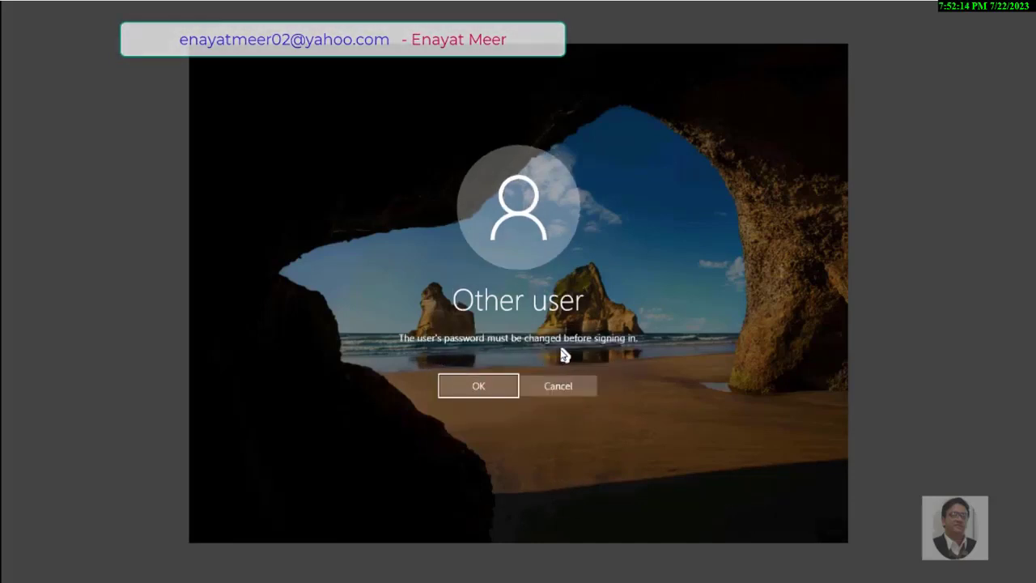
# Replace ITFUser1's required password with a new one, confirm it, and finish signing in
pyautogui.click(486, 387)
pyautogui.write('Pa$$w0rd1')
pyautogui.press('Tab')
pyautogui.write('Pa$$w0rd')
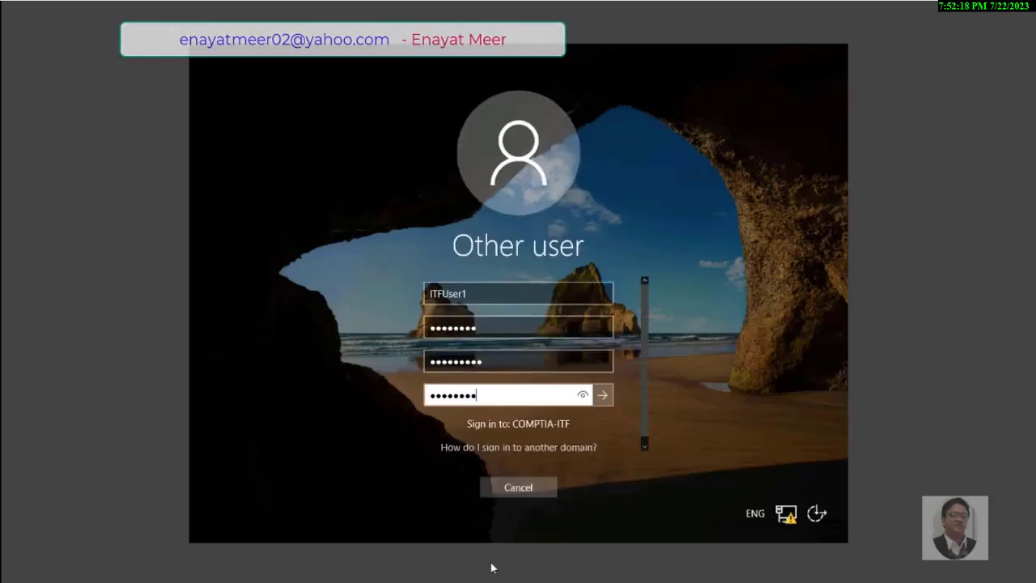
pyautogui.write('1')
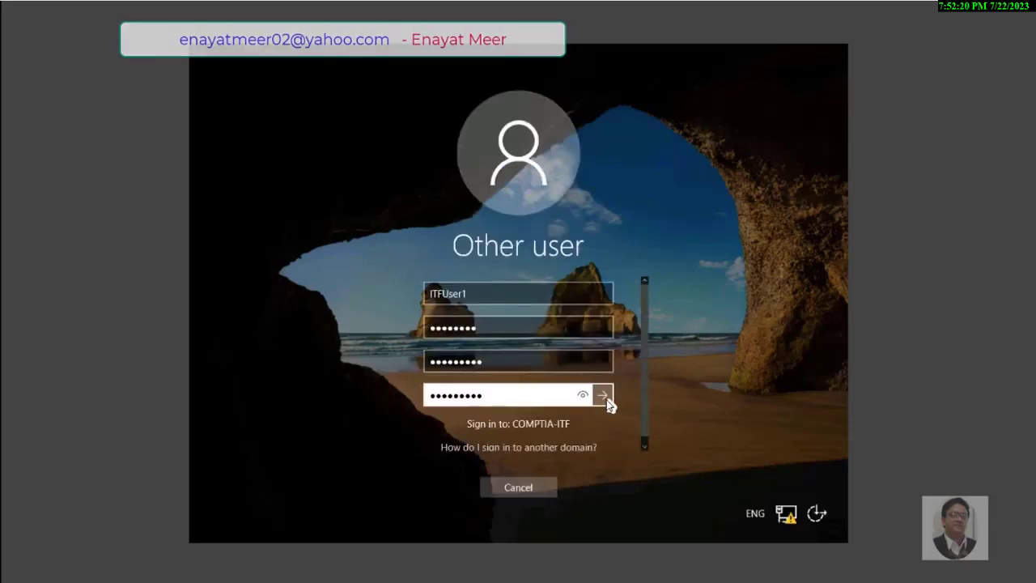
pyautogui.click(608, 400)
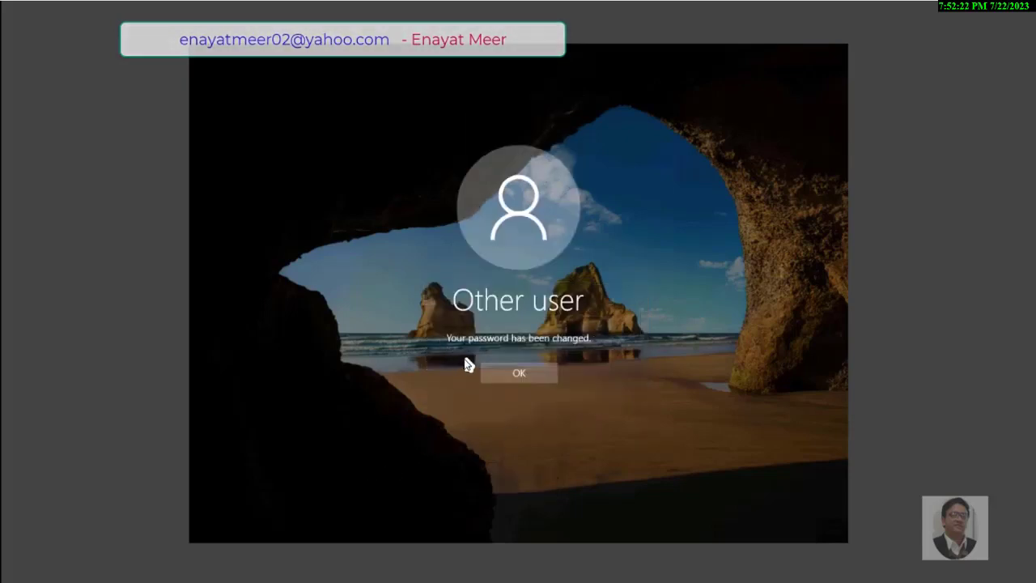
pyautogui.click(523, 375)
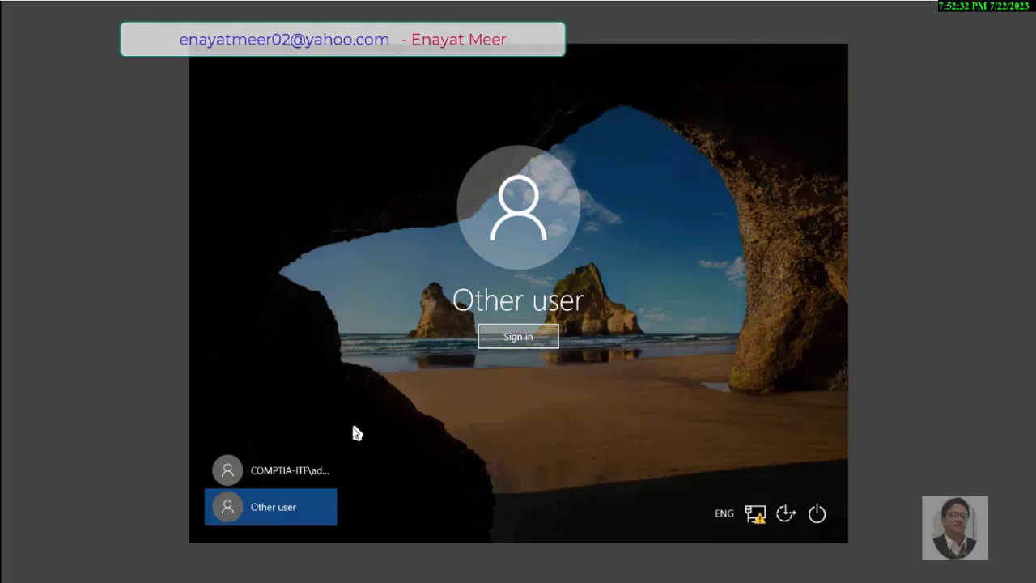
pyautogui.click(519, 336)
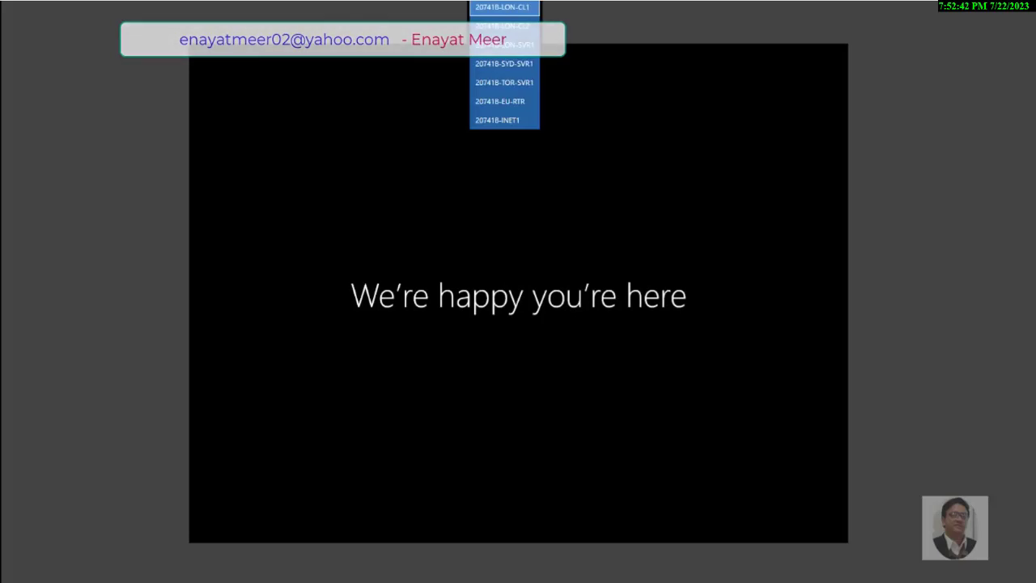
# On the server, start a New > User under the CompTIA-ITF.com domain
pyautogui.click(497, 47)
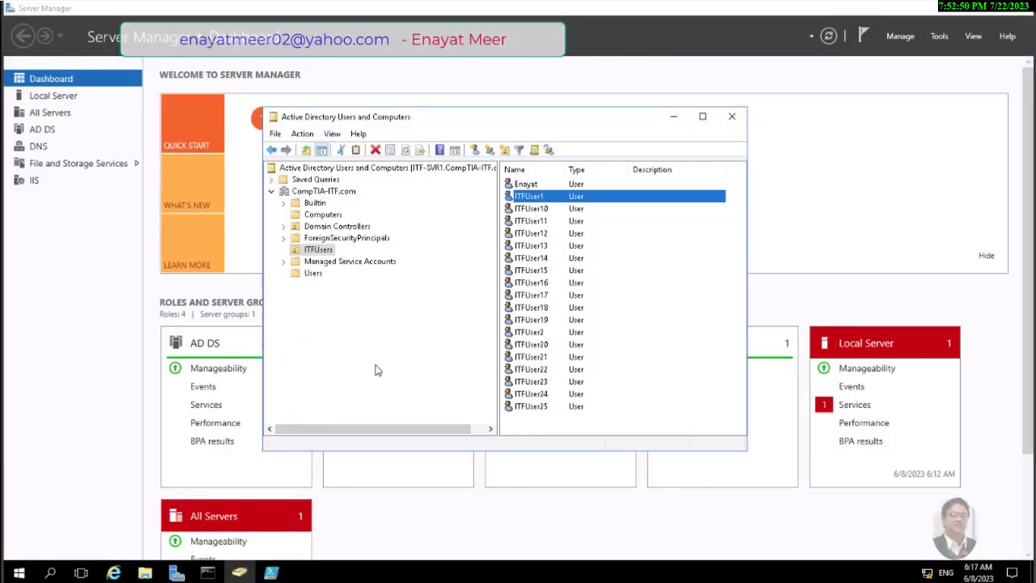
pyautogui.click(319, 194)
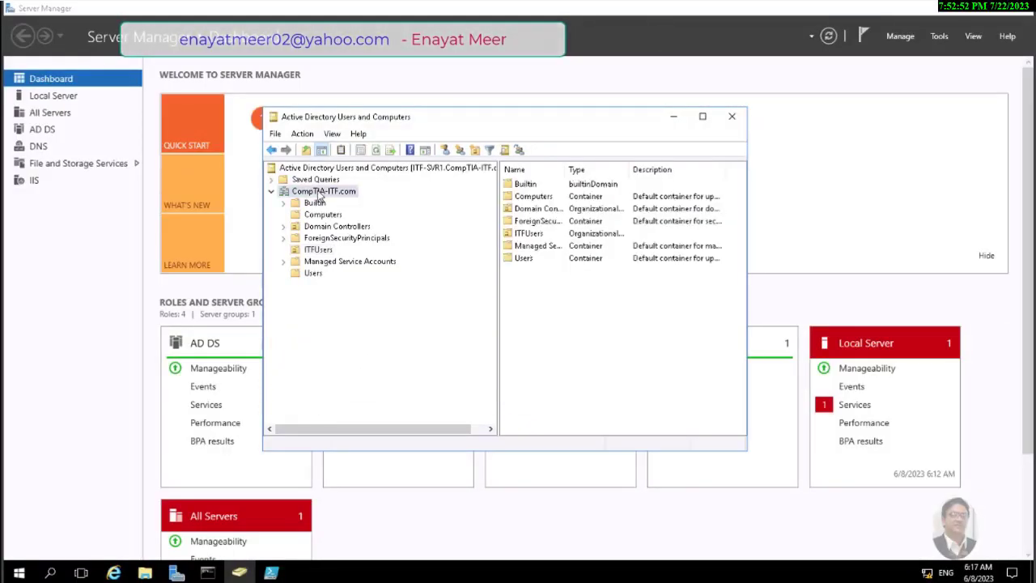
pyautogui.rightClick(319, 197)
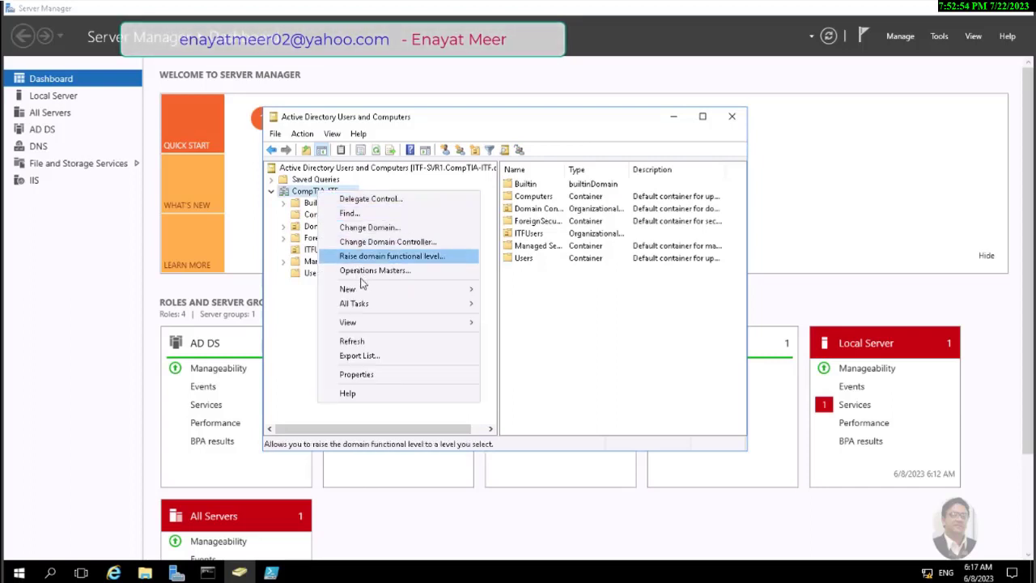
pyautogui.moveTo(364, 298)
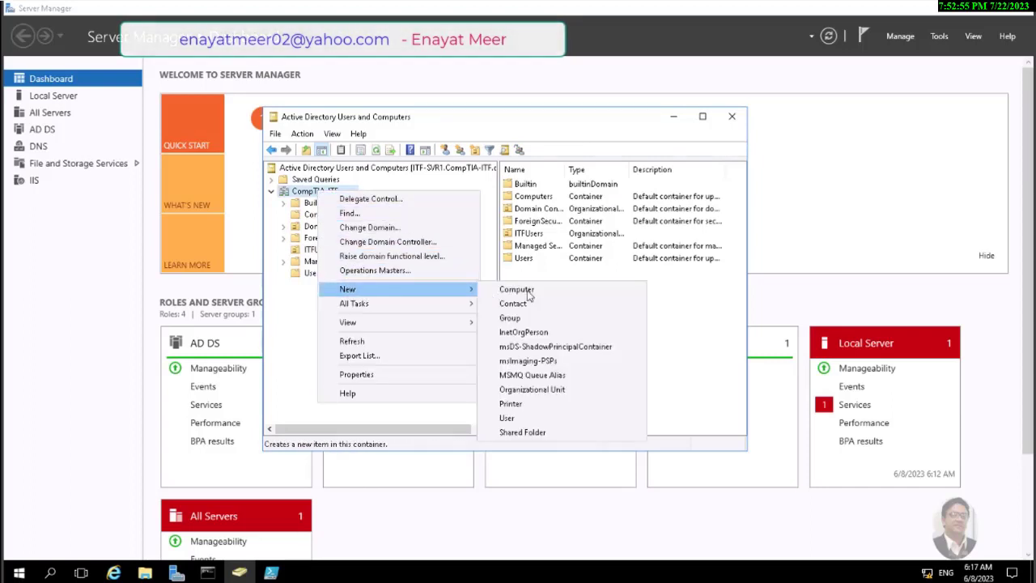
pyautogui.click(516, 424)
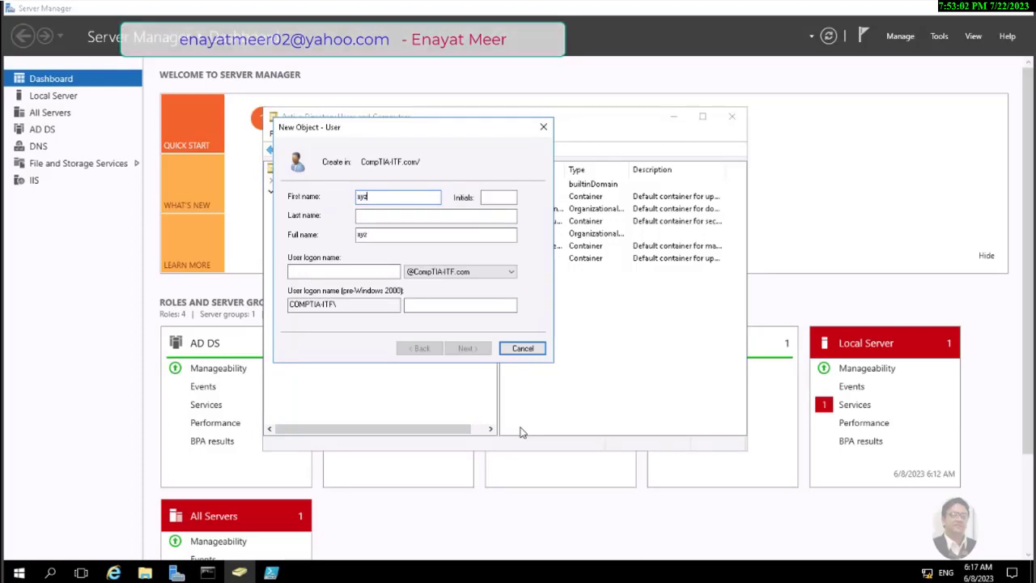
# Give user xyz logon name xyz, with no forced password change and a never-expiring password
pyautogui.click(295, 272)
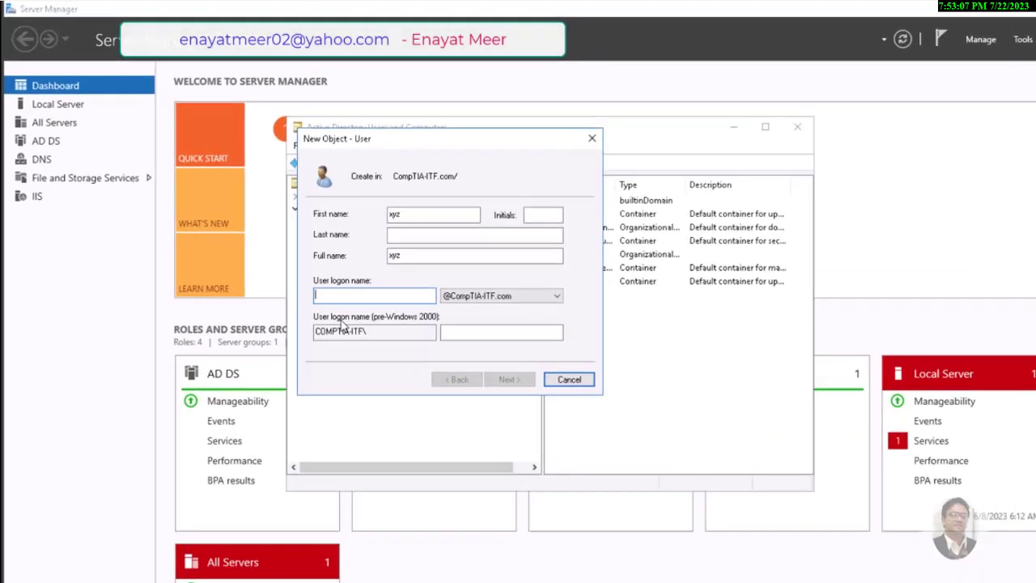
pyautogui.write('xyz')
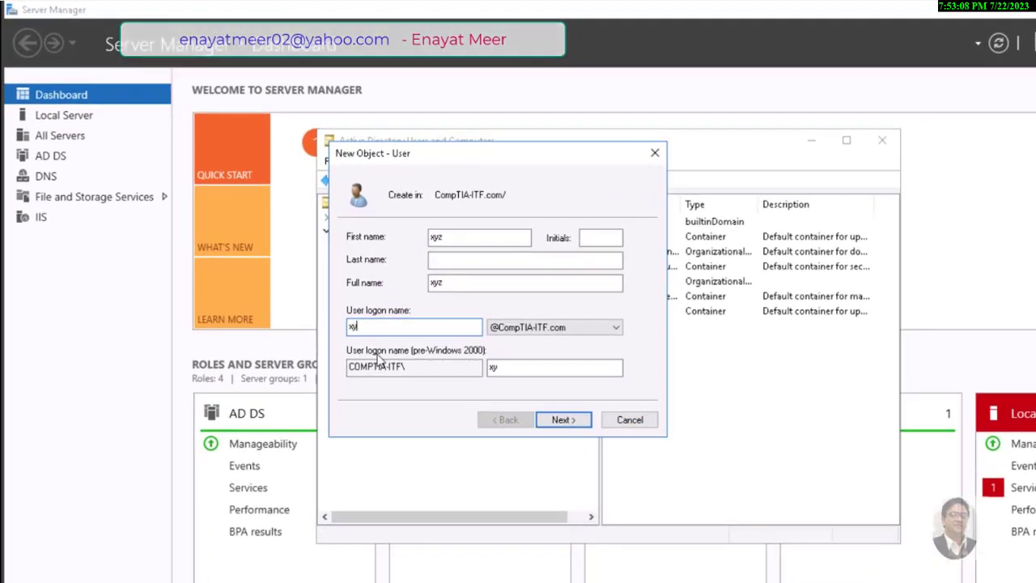
pyautogui.click(571, 420)
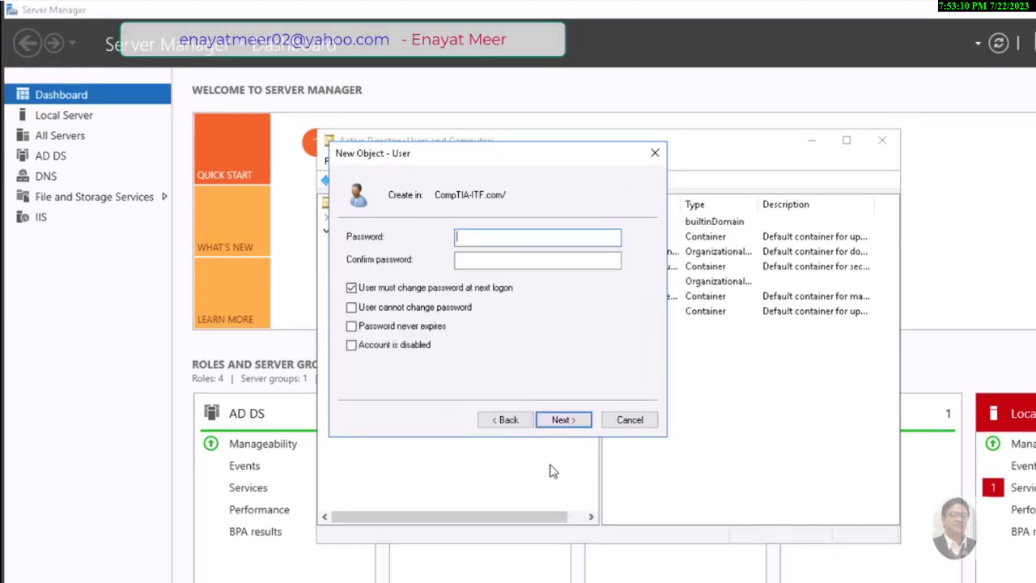
pyautogui.click(351, 288)
pyautogui.click(352, 327)
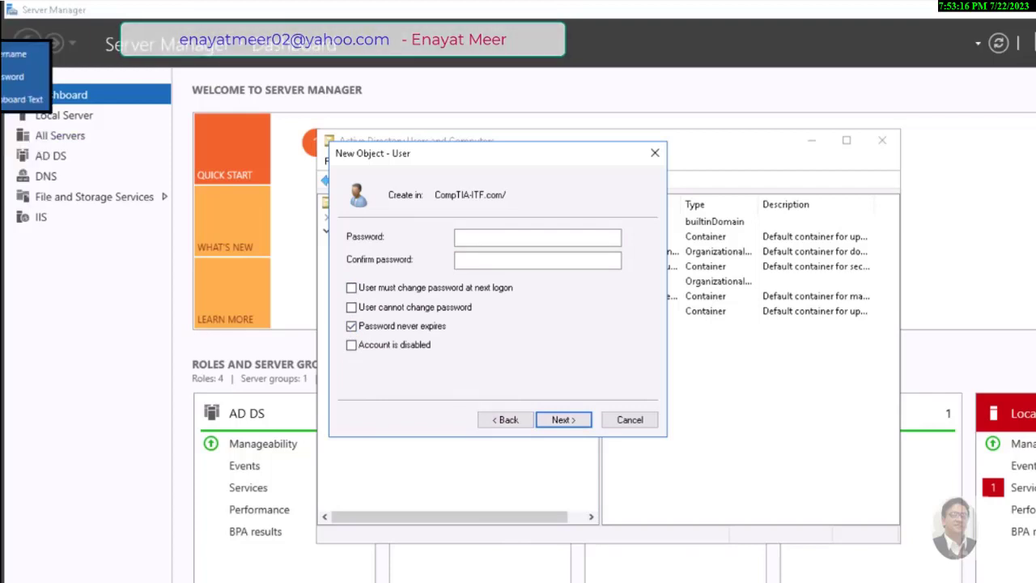
# Enter matching passwords for xyz after fixing a mismatch, reaching the summary page
pyautogui.click(535, 236)
pyautogui.write('•••••••')
pyautogui.click(534, 261)
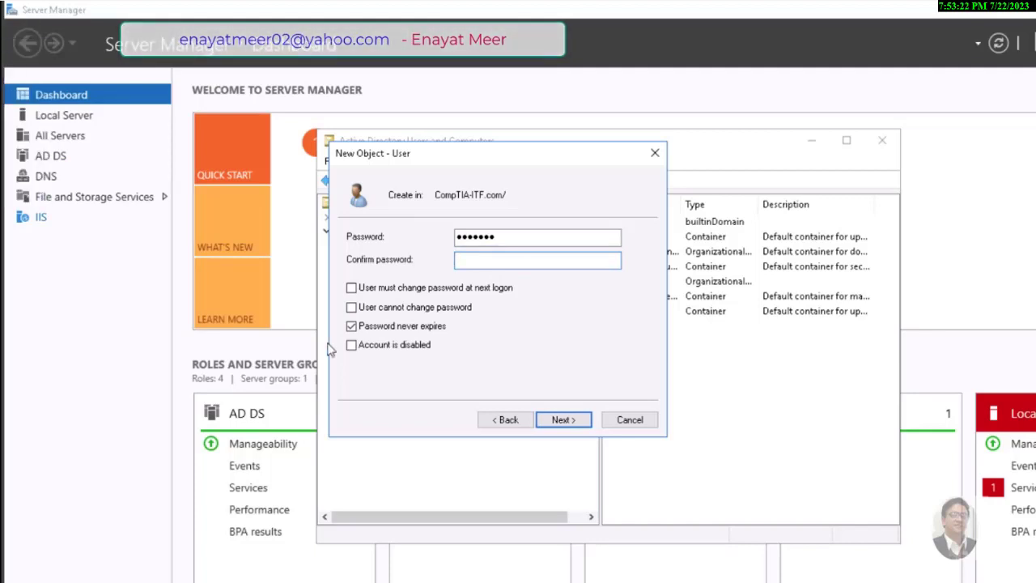
pyautogui.write('••••••••')
pyautogui.click(562, 420)
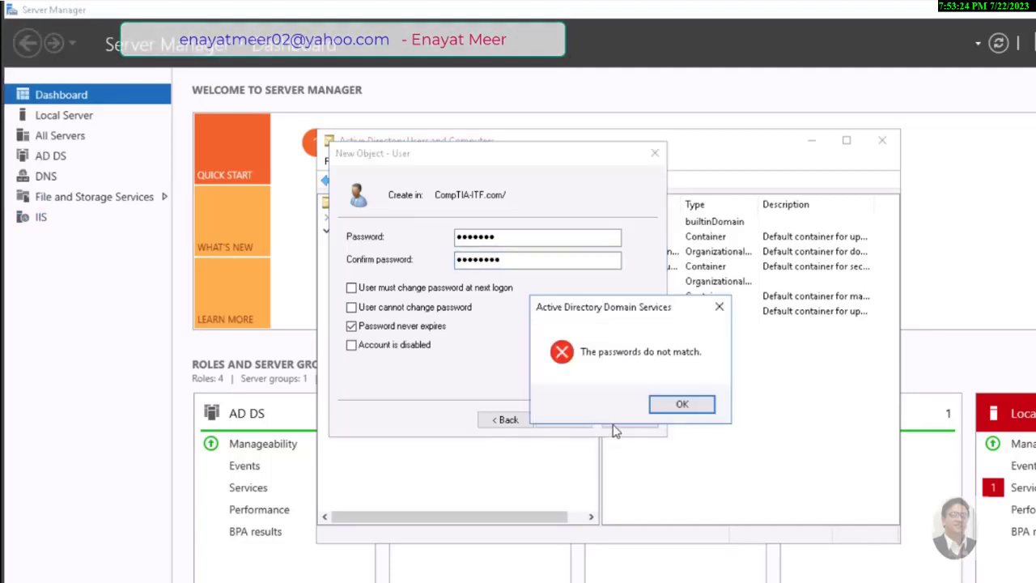
pyautogui.click(666, 411)
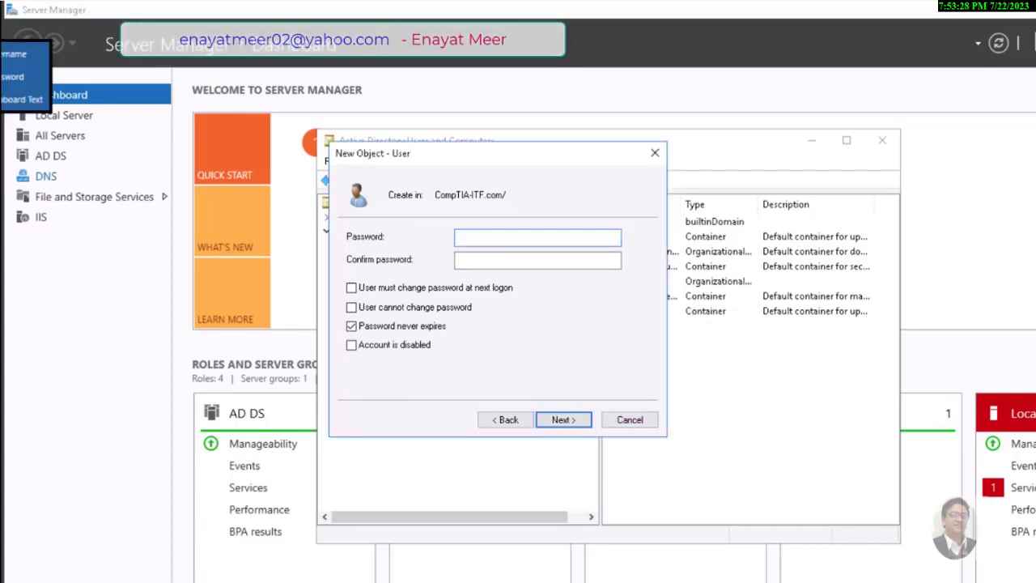
pyautogui.write('••••••••')
pyautogui.click(540, 259)
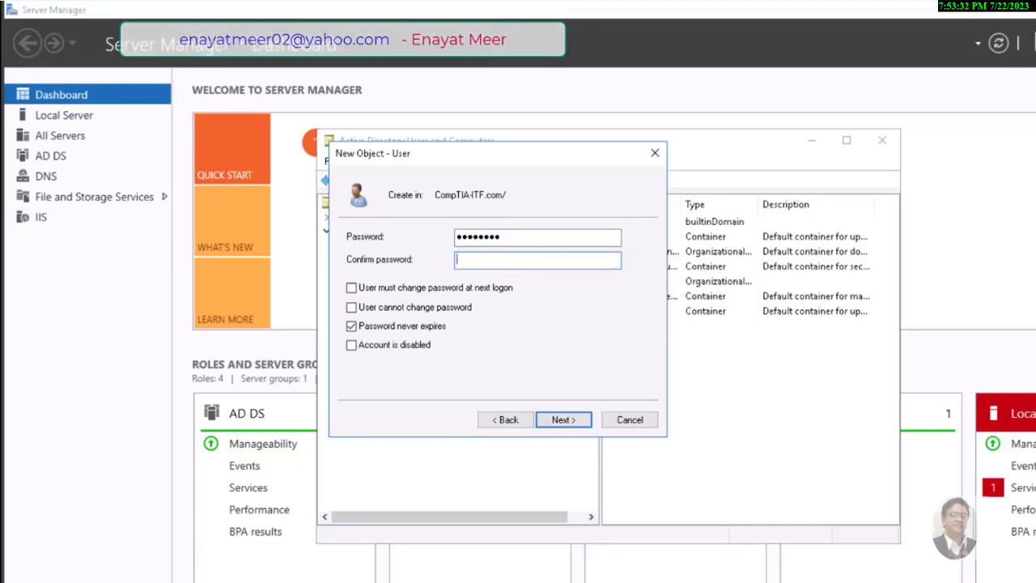
pyautogui.write('••••••••')
pyautogui.click(556, 422)
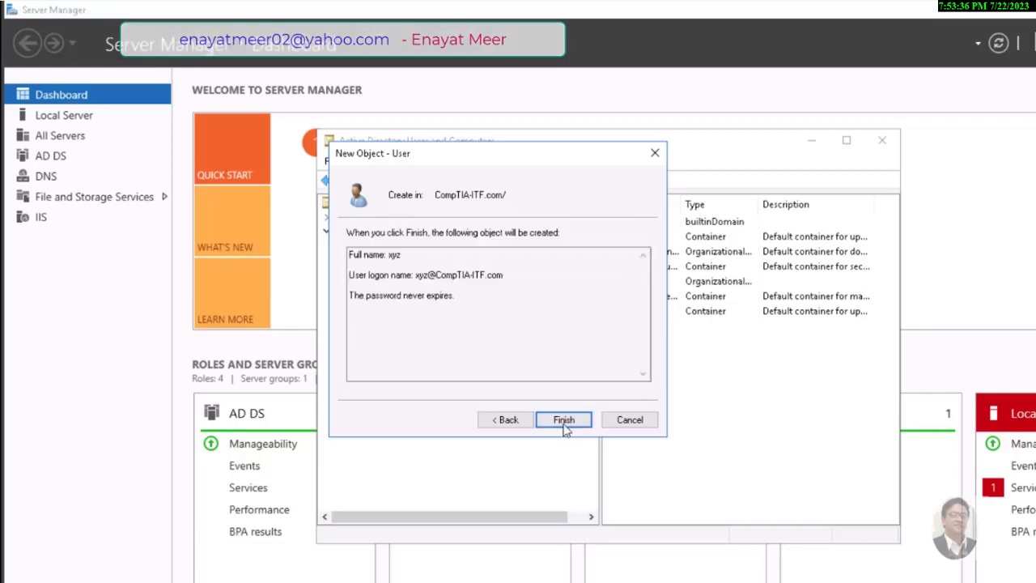
# Finish creating user xyz, then switch to the ITF-CL1 client VM
pyautogui.click(564, 420)
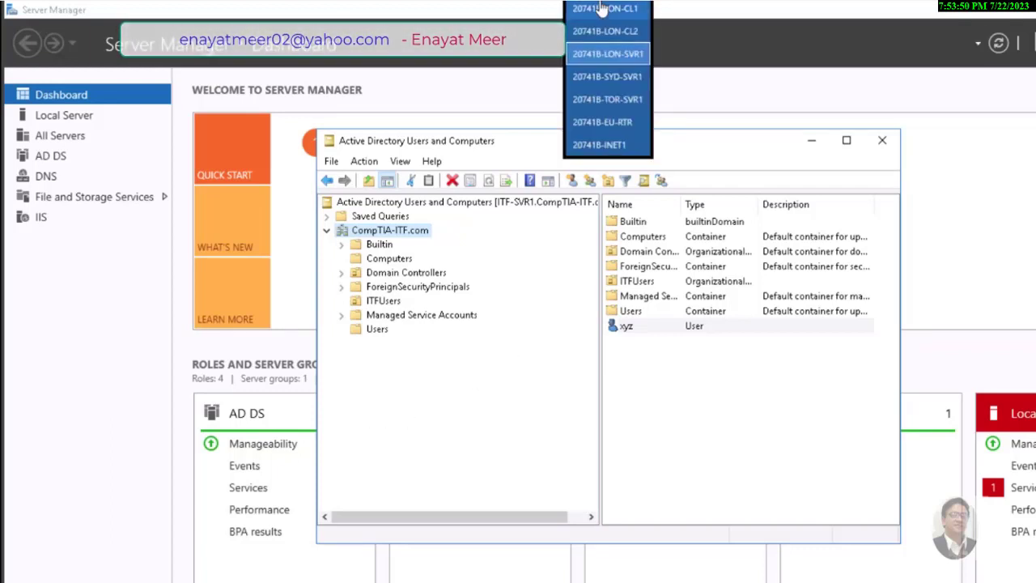
pyautogui.click(606, 8)
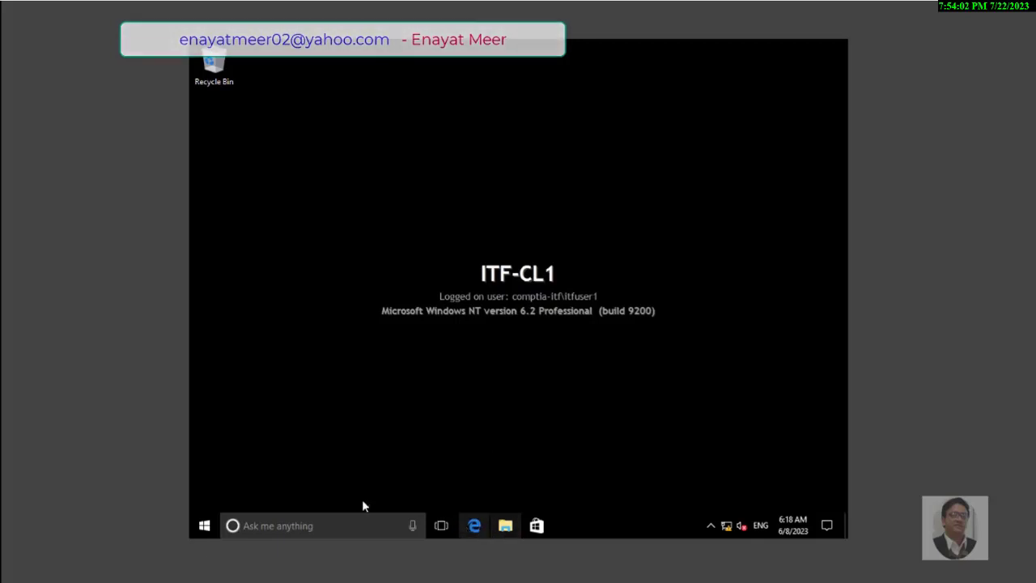
# Launch cmd from Run and run whoami, showing comptia-itf\itfuser1
pyautogui.rightClick(206, 527)
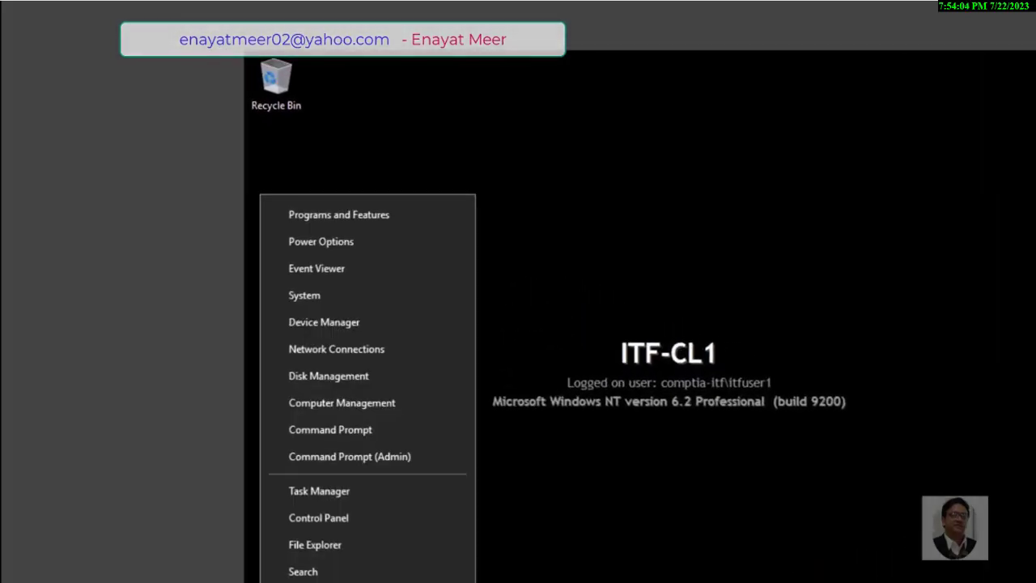
pyautogui.press('r')
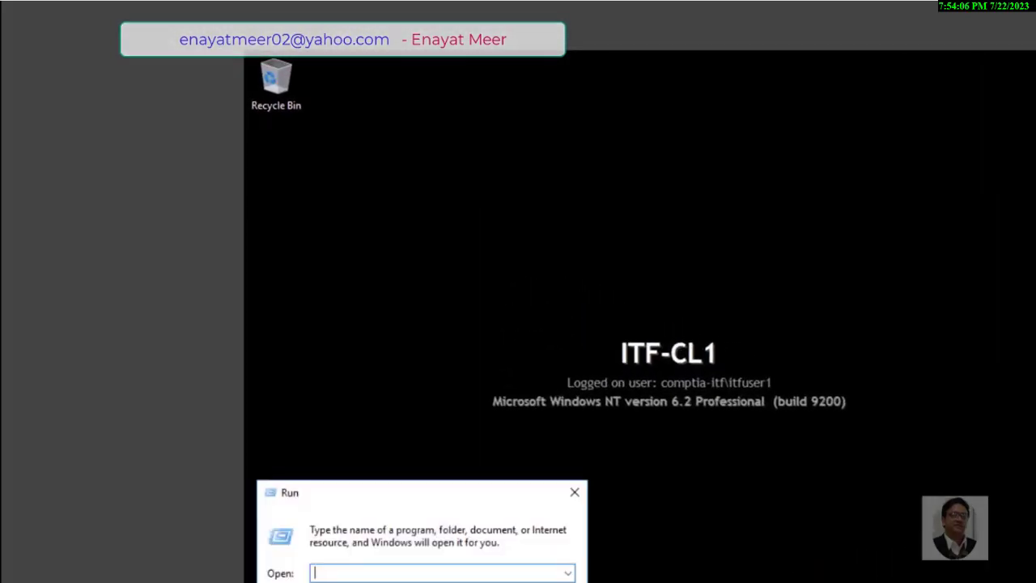
pyautogui.write('cmd')
pyautogui.press('Return')
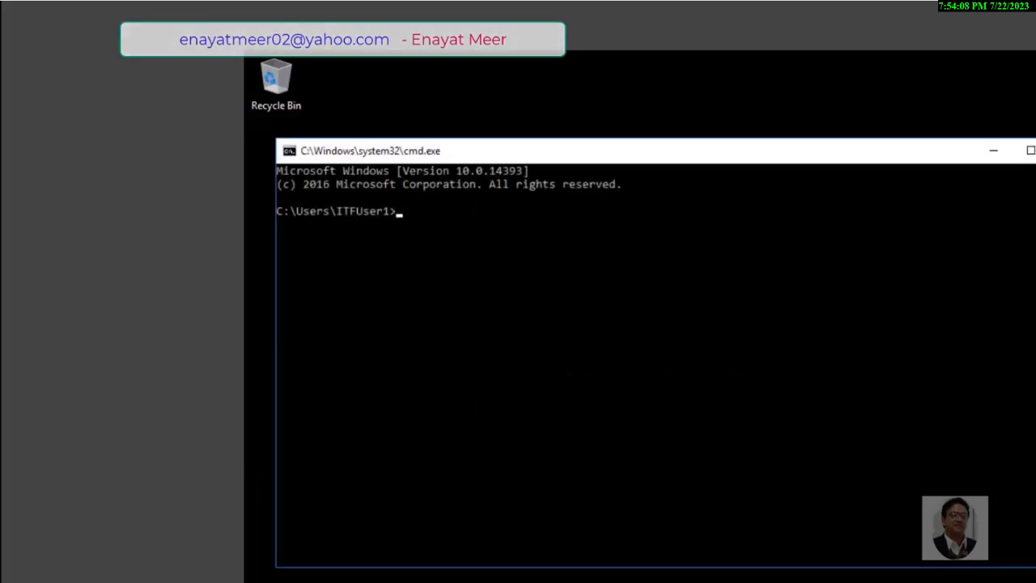
pyautogui.write('whoami')
pyautogui.press('Return')
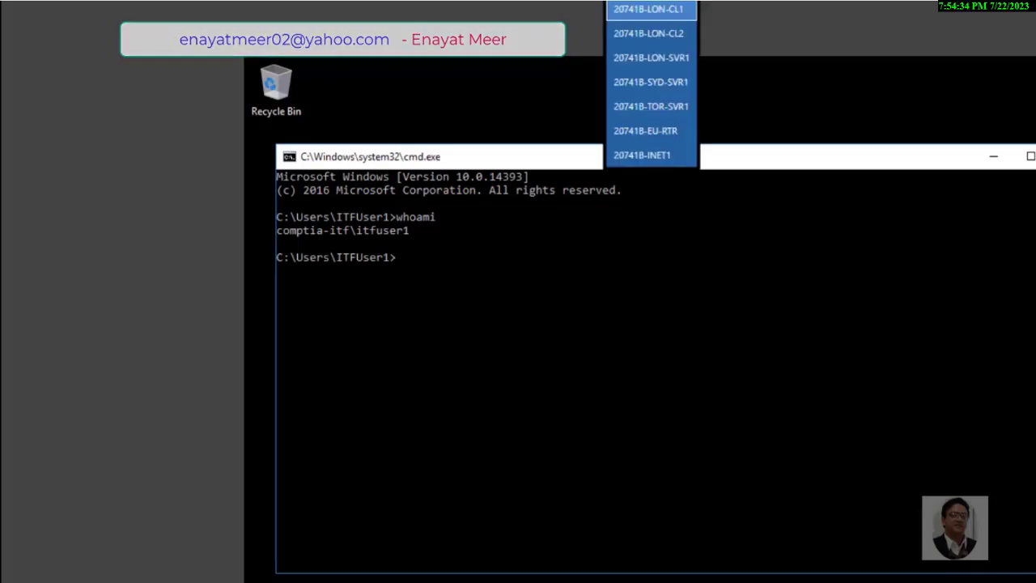
# On the server, view the domain's Computers container with a widened Name column
pyautogui.click(639, 60)
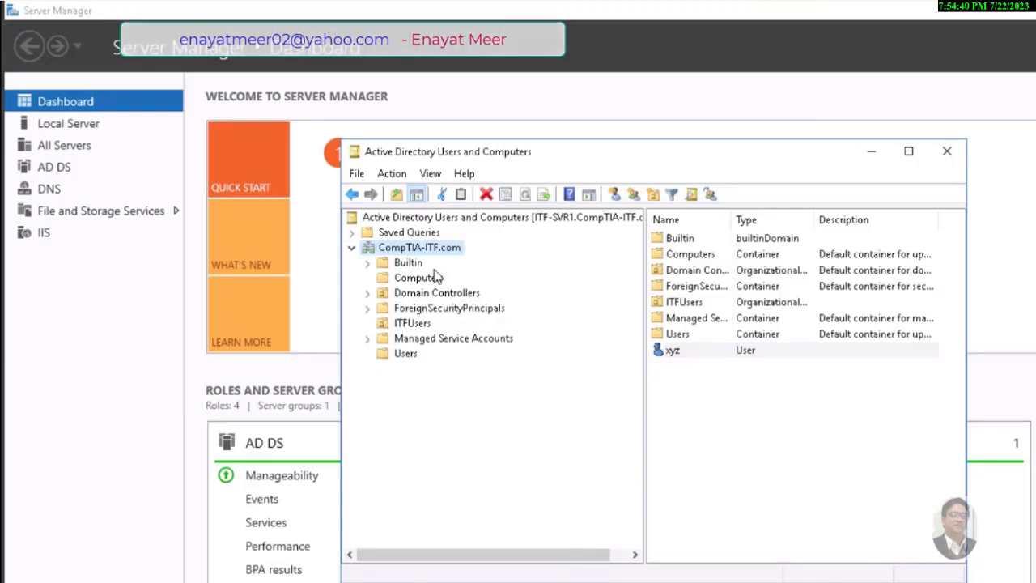
pyautogui.click(421, 247)
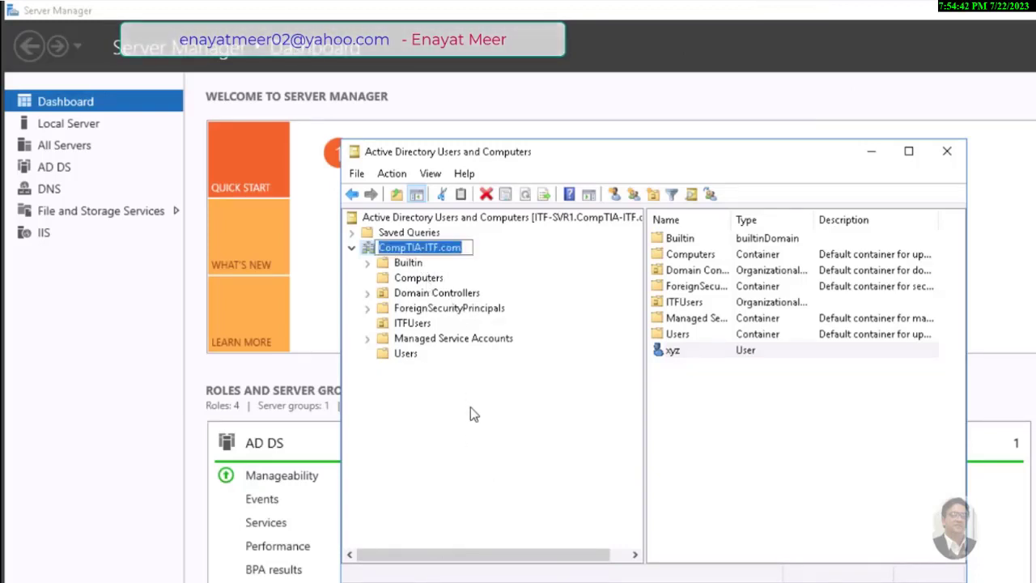
pyautogui.press('Escape')
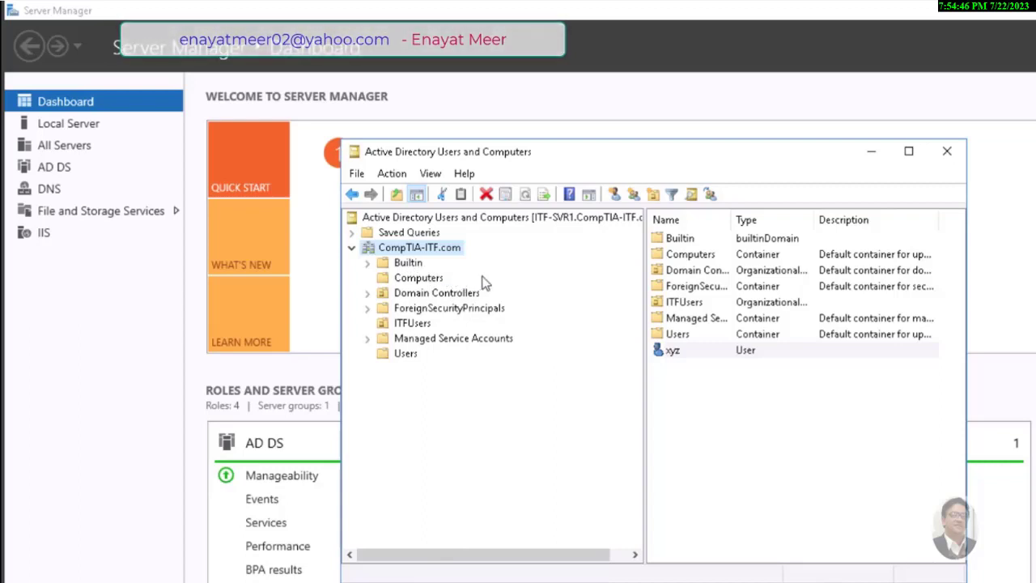
pyautogui.click(423, 280)
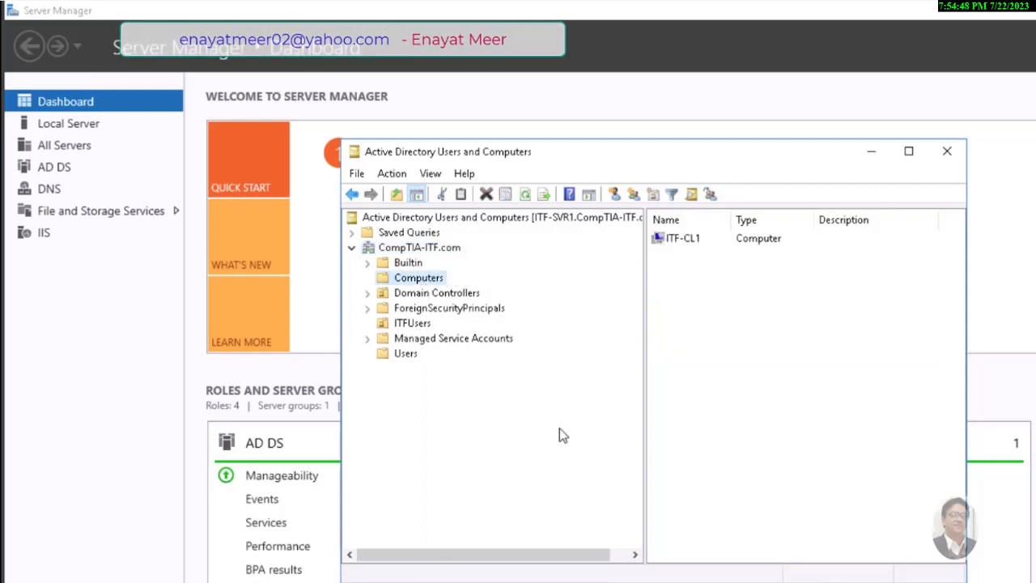
pyautogui.press('Tab')
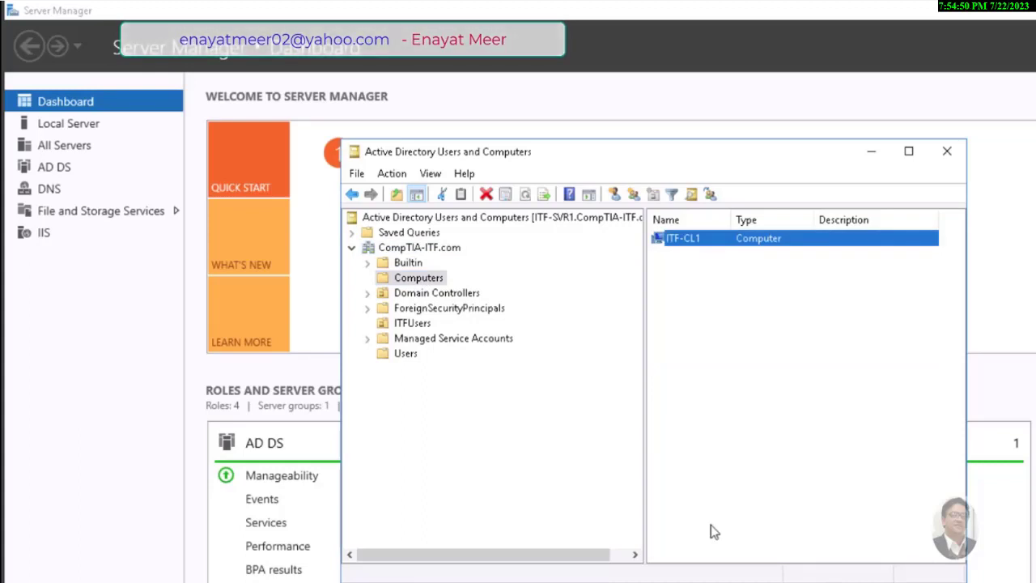
pyautogui.moveTo(732, 220); pyautogui.dragTo(772, 219)
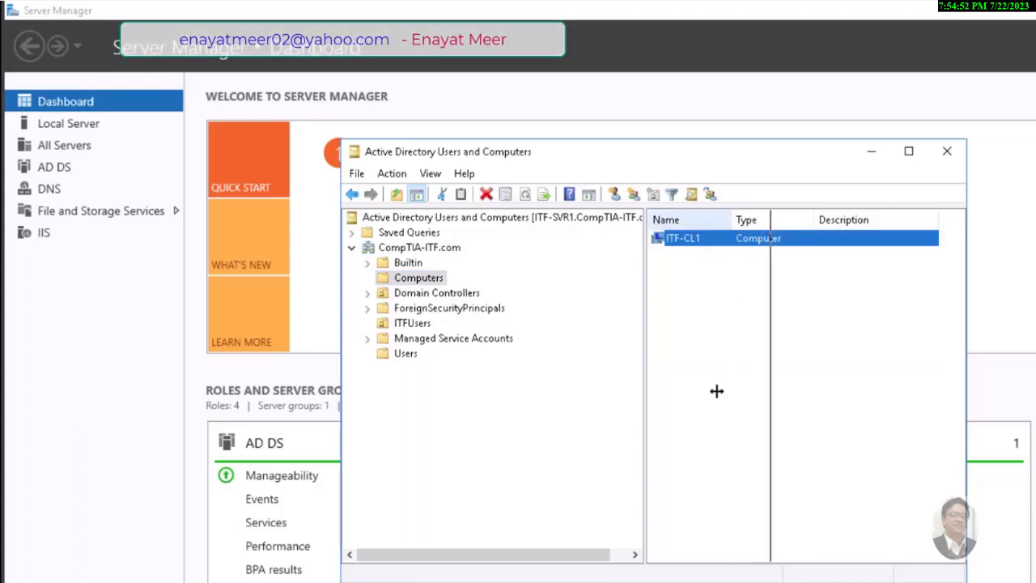
pyautogui.click(718, 395)
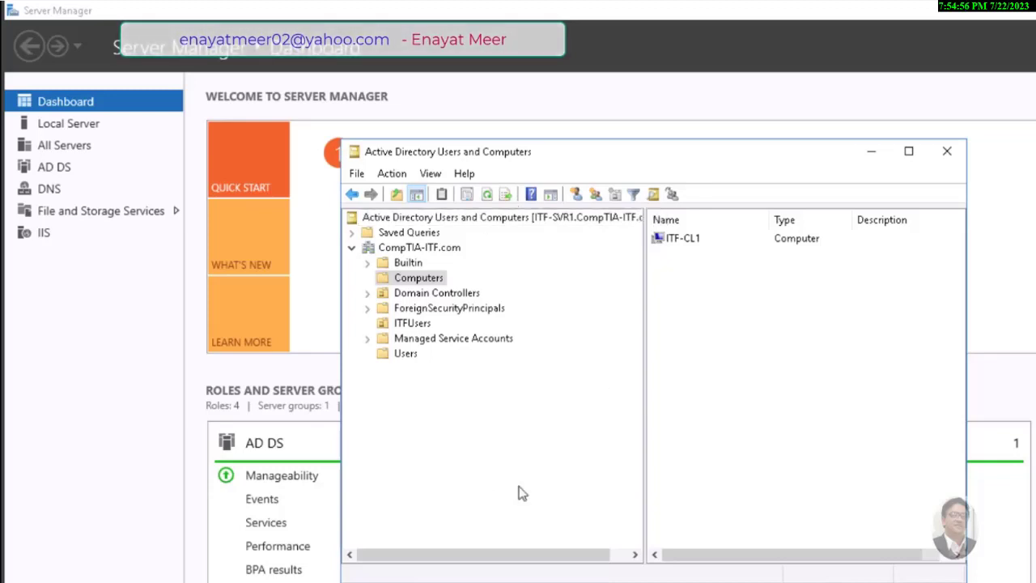
# List ITFUser1–ITFUser25 in the ITFUsers OU, then bring PowerShell ISE forward
pyautogui.click(419, 248)
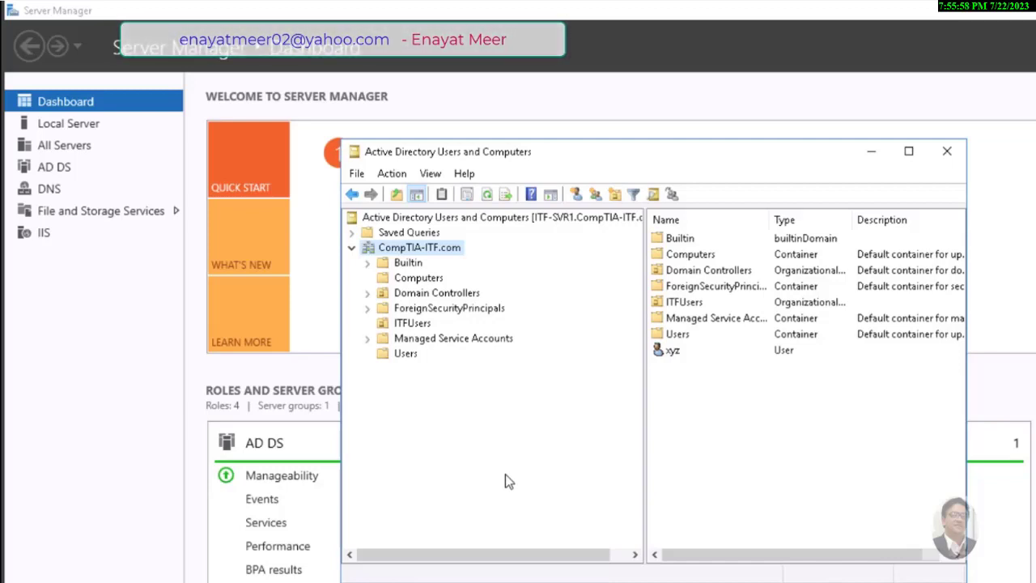
pyautogui.click(412, 324)
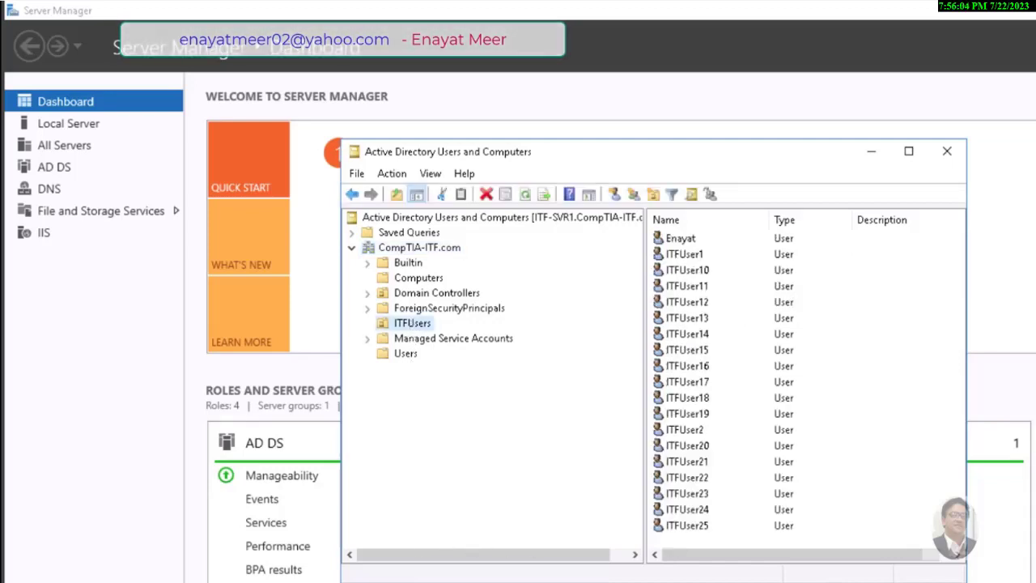
pyautogui.hotkey('alt', 'Tab')
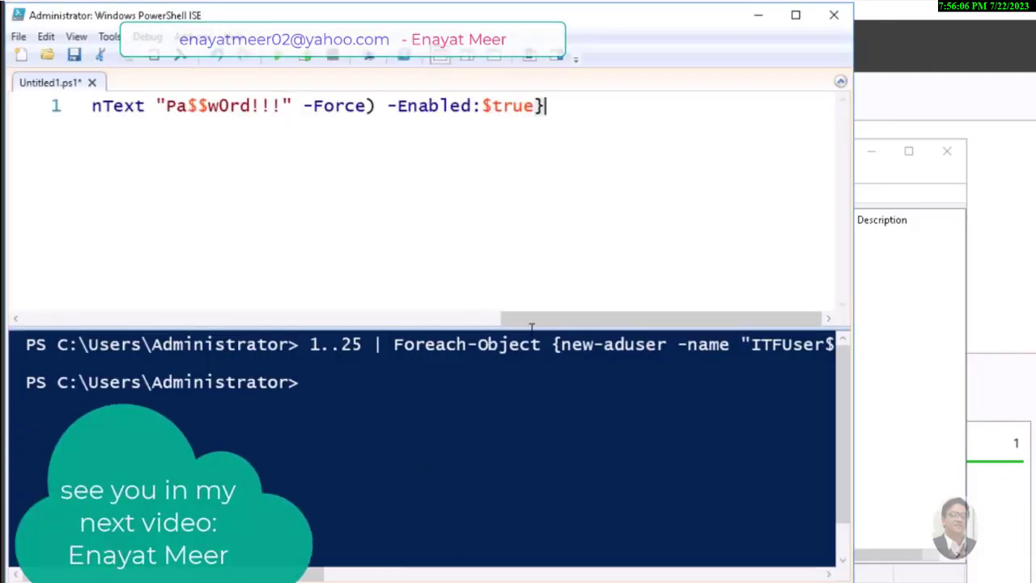
# Maximize PowerShell ISE and scroll across the 1..25 new-aduser loop line
pyautogui.click(796, 14)
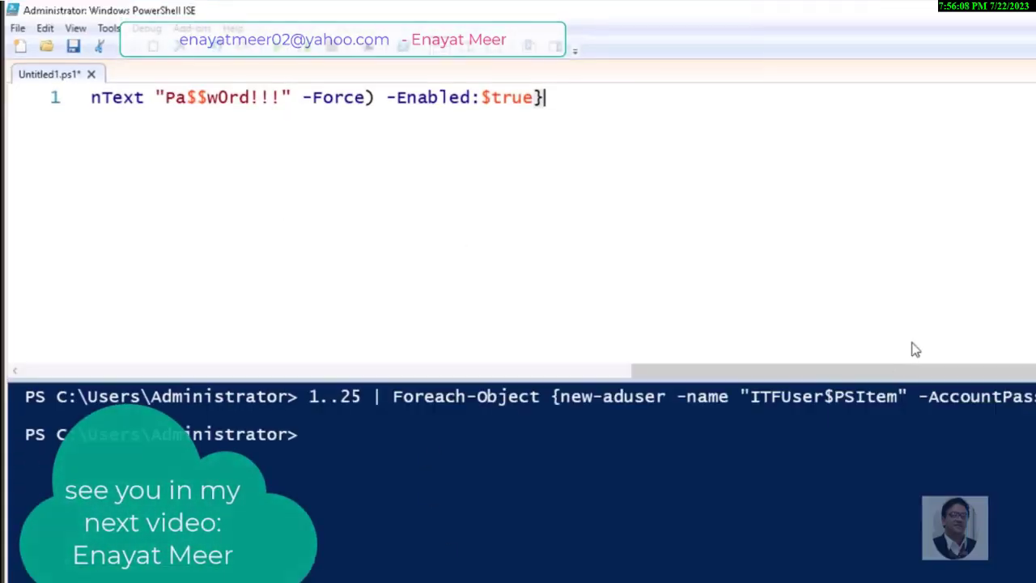
pyautogui.moveTo(807, 372); pyautogui.dragTo(132, 359)
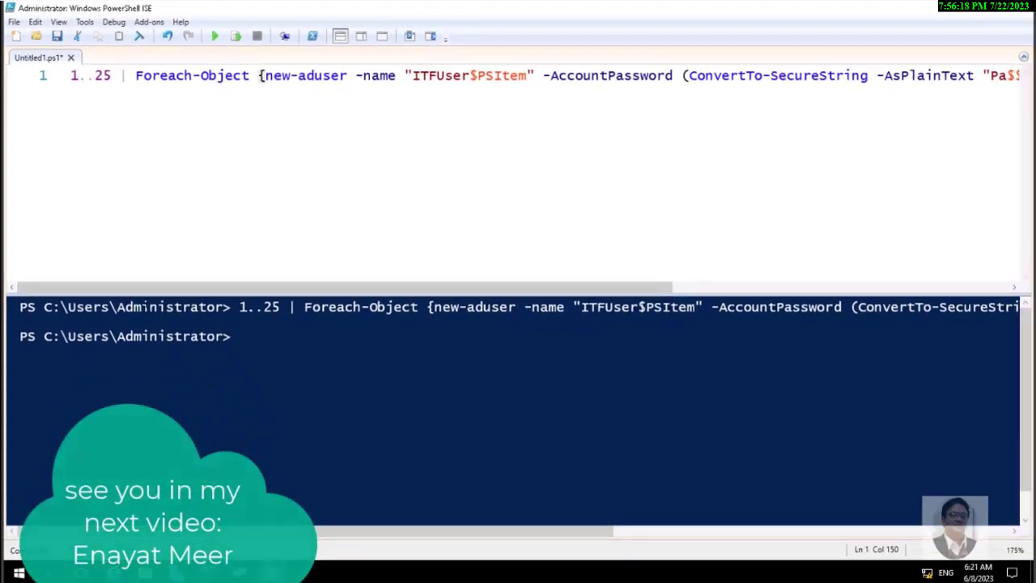
pyautogui.moveTo(145, 288); pyautogui.dragTo(209, 279)
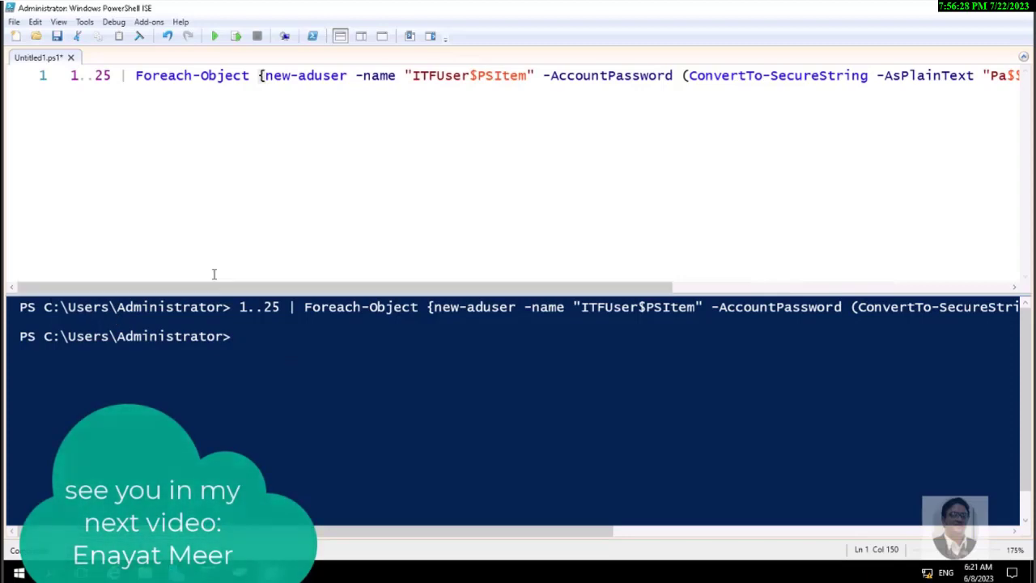